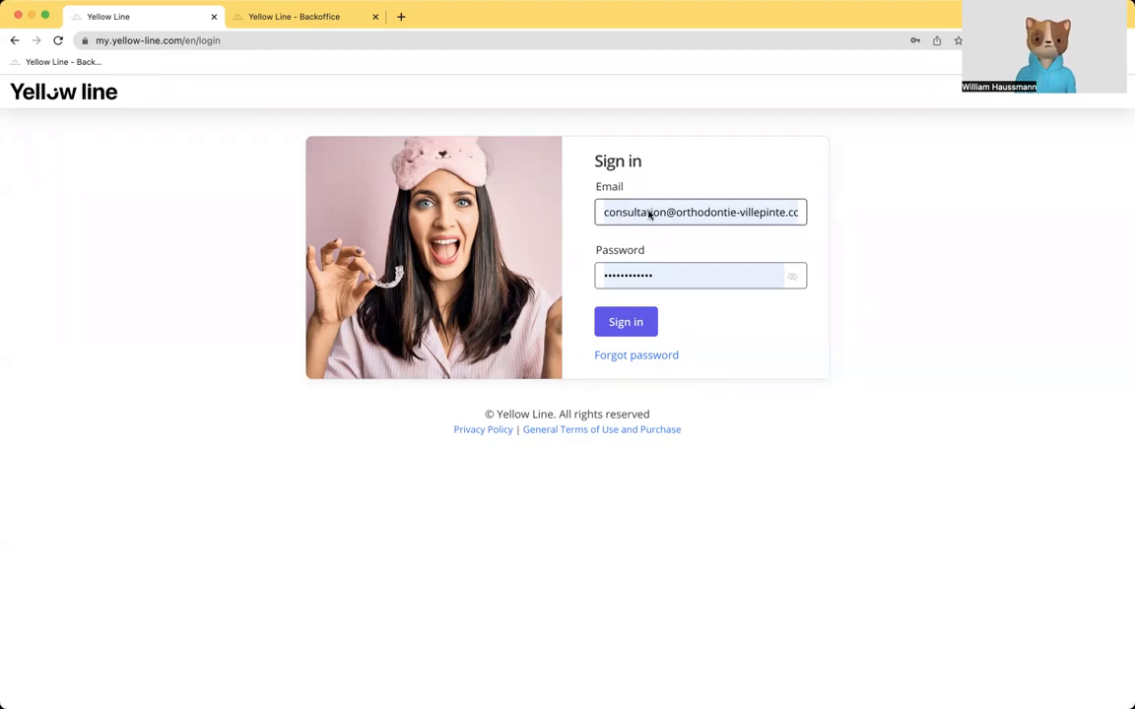
Step: Sign in with the prefilled account credentials and look through the list of active cases
{"action": "left_click", "coordinate": [634, 323]}
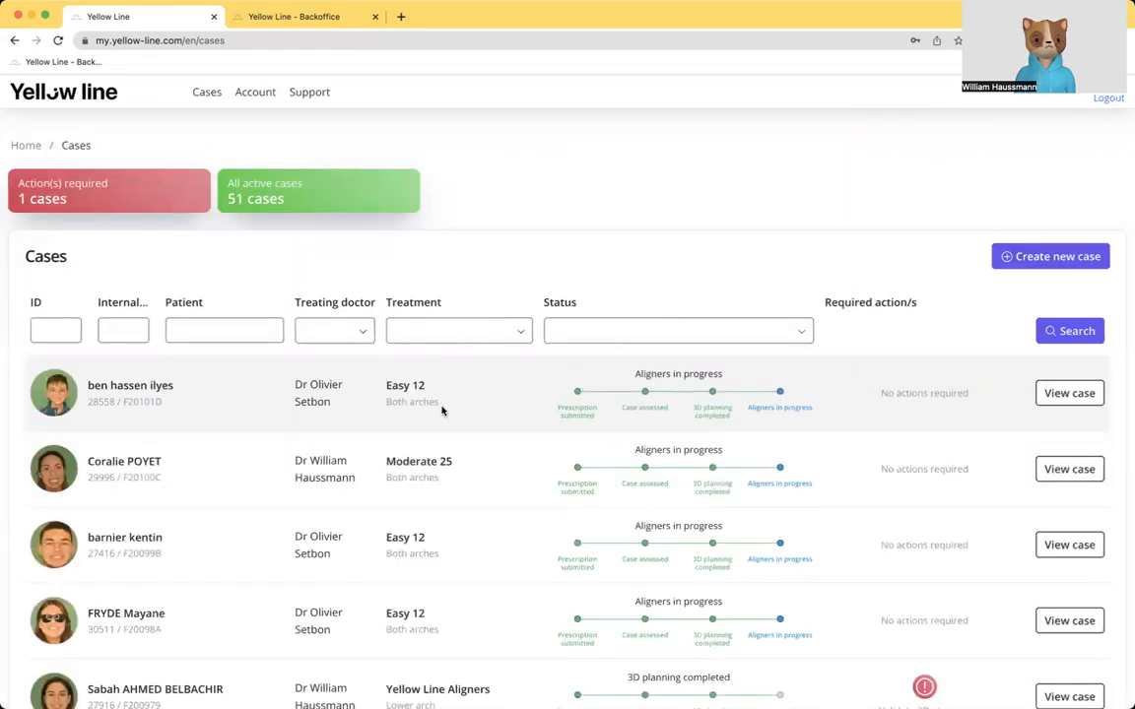
{"action": "scroll", "coordinate": [438, 404], "scroll_direction": "down", "scroll_amount": 5}
{"action": "scroll", "coordinate": [439, 400], "scroll_direction": "up", "scroll_amount": 5}
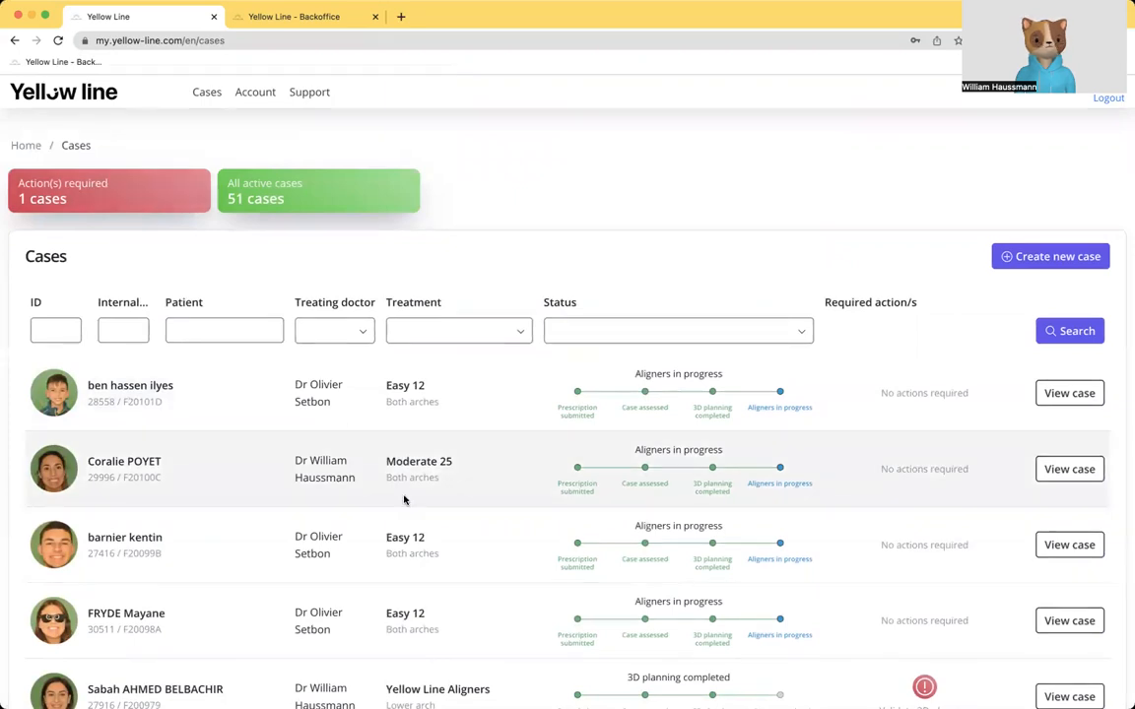
{"action": "scroll", "coordinate": [776, 544], "scroll_direction": "down", "scroll_amount": 5}
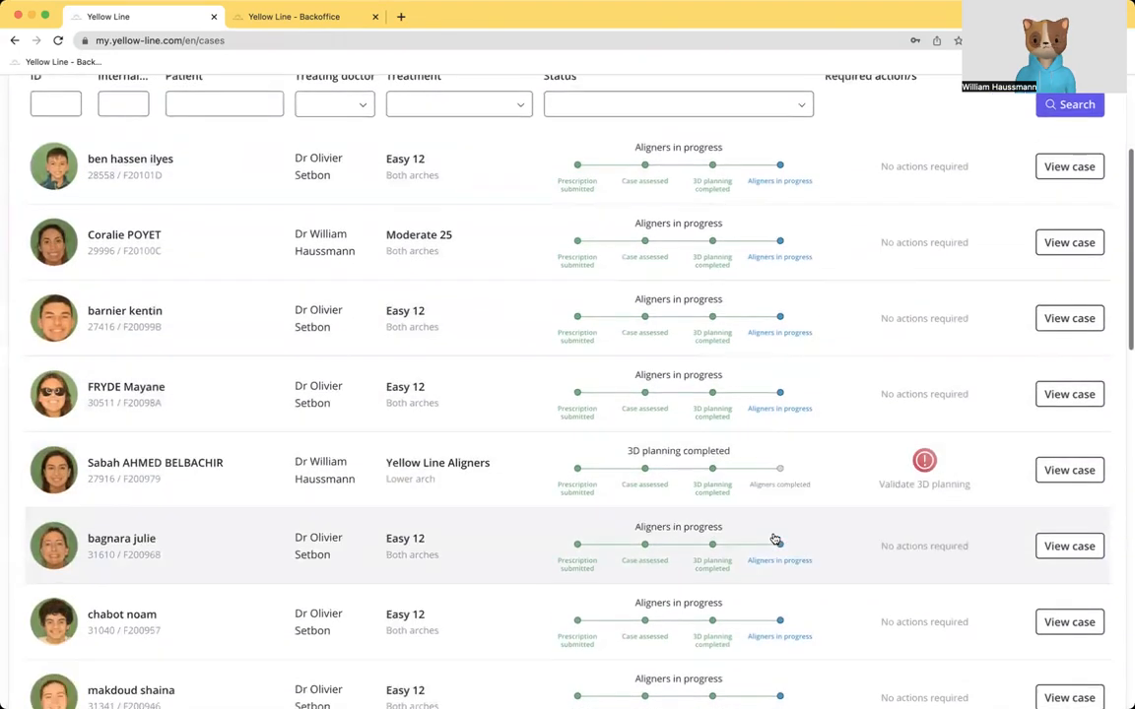
{"action": "scroll", "coordinate": [426, 418], "scroll_direction": "up", "scroll_amount": 5}
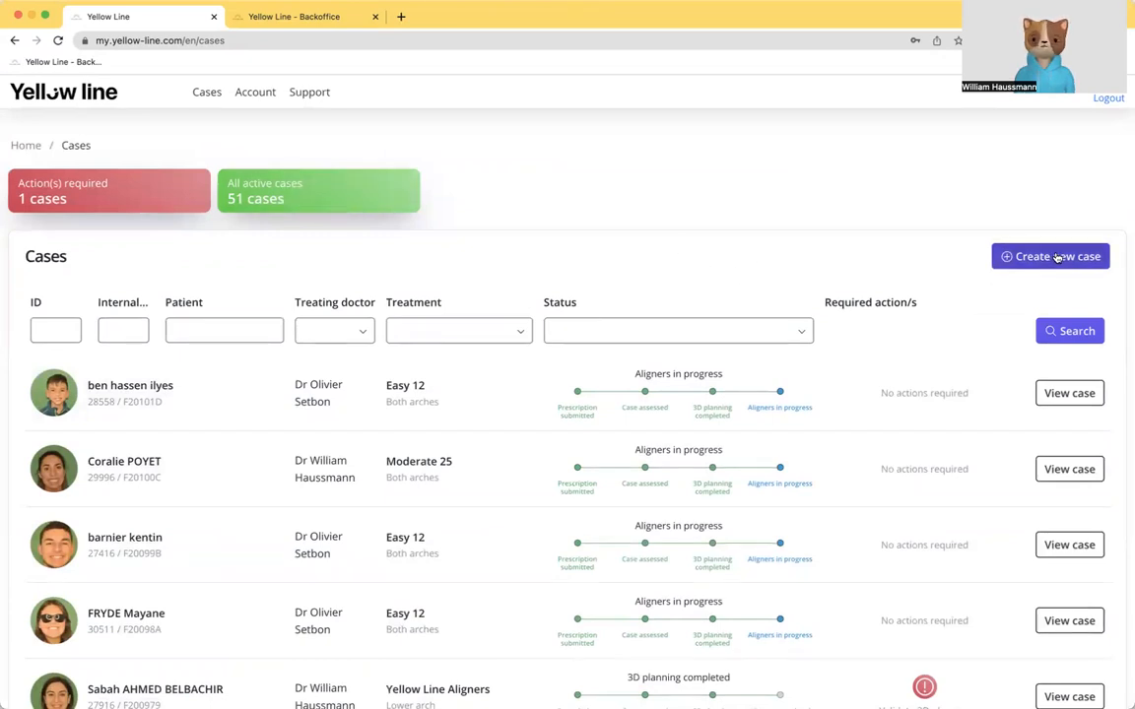
Step: Start a new case and enter the patient's first name and last name
{"action": "left_click", "coordinate": [1055, 258]}
{"action": "left_click", "coordinate": [515, 217]}
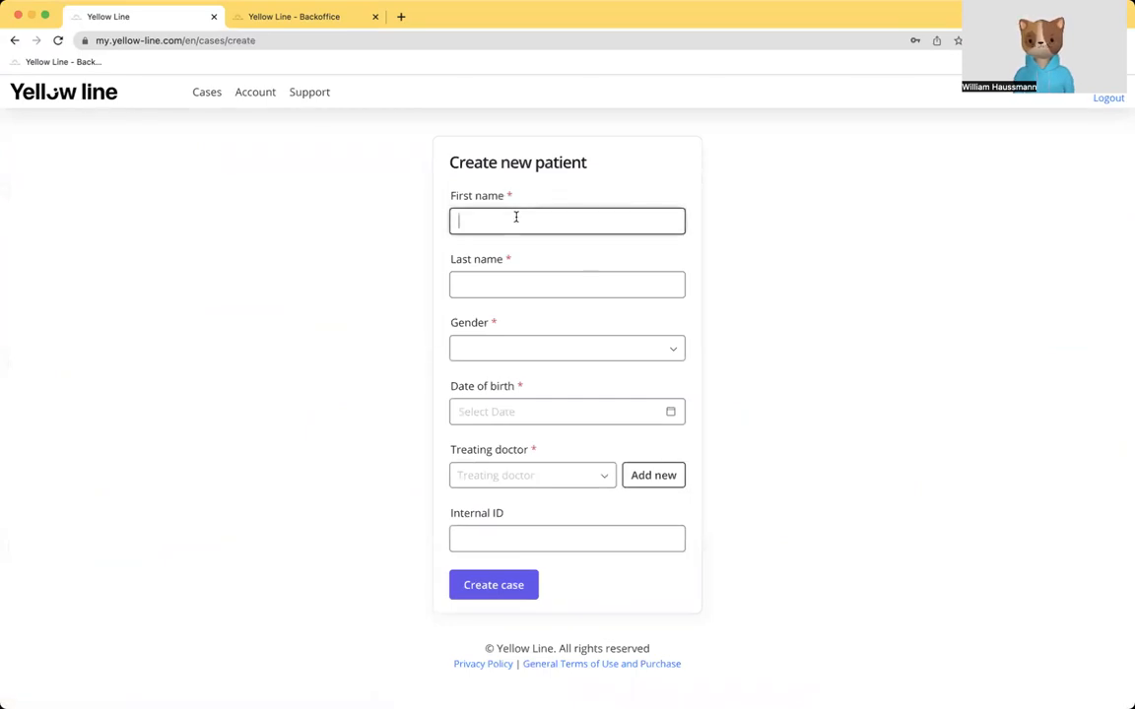
{"action": "type", "text": "John"}
{"action": "key", "text": "Tab"}
{"action": "type", "text": "Doe"}
{"action": "key", "text": "Tab"}
{"action": "key", "text": "space"}
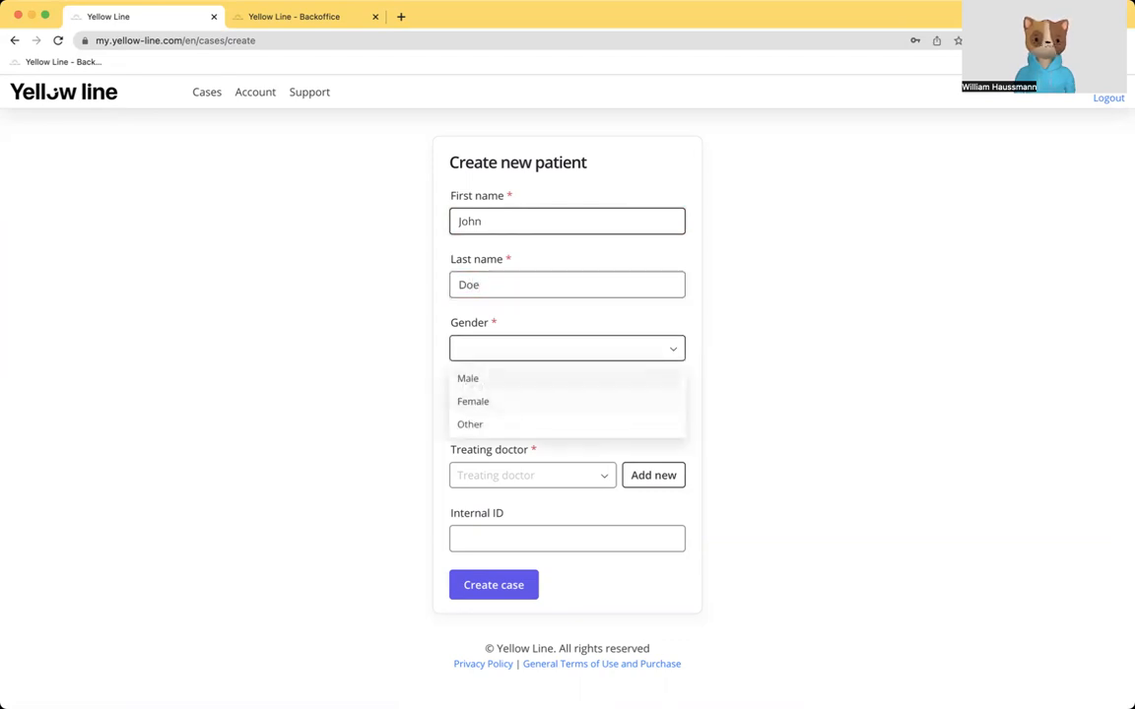
{"action": "key", "text": "Tab"}
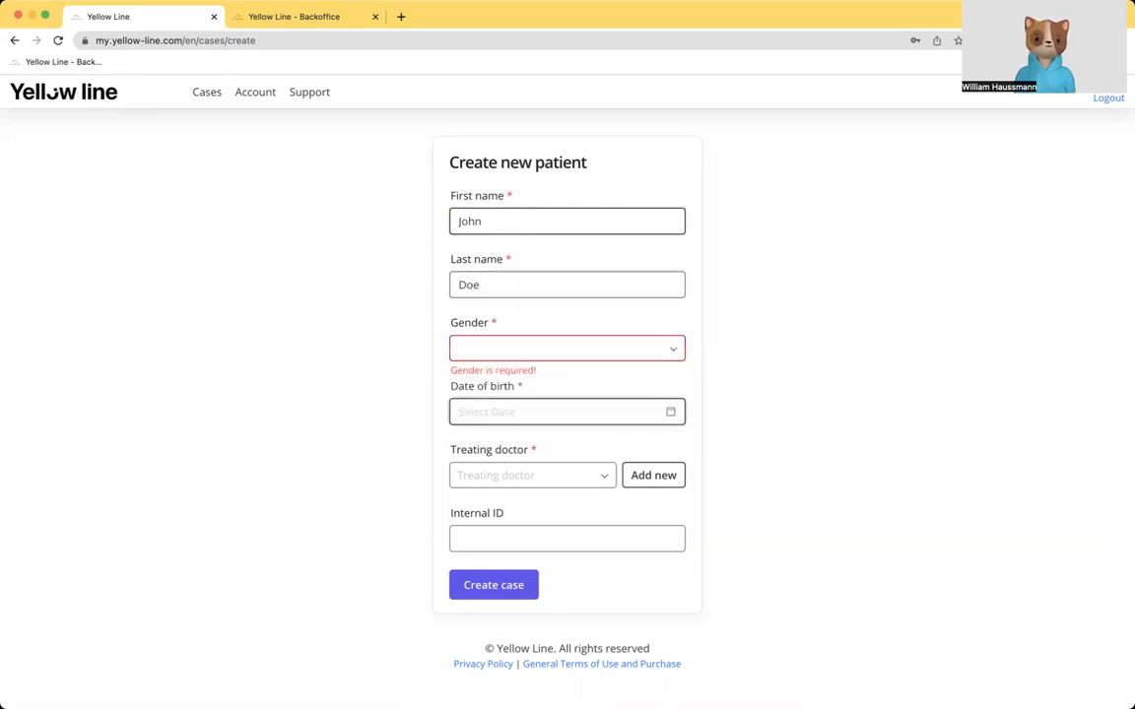
Step: Pick the patient's date of birth from the calendar
{"action": "left_click", "coordinate": [511, 408]}
{"action": "left_click", "coordinate": [485, 443]}
{"action": "left_click", "coordinate": [486, 444]}
{"action": "left_click", "coordinate": [486, 443]}
{"action": "left_click", "coordinate": [486, 444]}
{"action": "left_click", "coordinate": [486, 444]}
{"action": "left_click", "coordinate": [486, 443]}
{"action": "double_click", "coordinate": [468, 443]}
{"action": "double_click", "coordinate": [468, 443]}
{"action": "double_click", "coordinate": [468, 443]}
{"action": "double_click", "coordinate": [468, 443]}
{"action": "double_click", "coordinate": [468, 443]}
{"action": "double_click", "coordinate": [469, 444]}
{"action": "double_click", "coordinate": [469, 443]}
{"action": "double_click", "coordinate": [469, 444]}
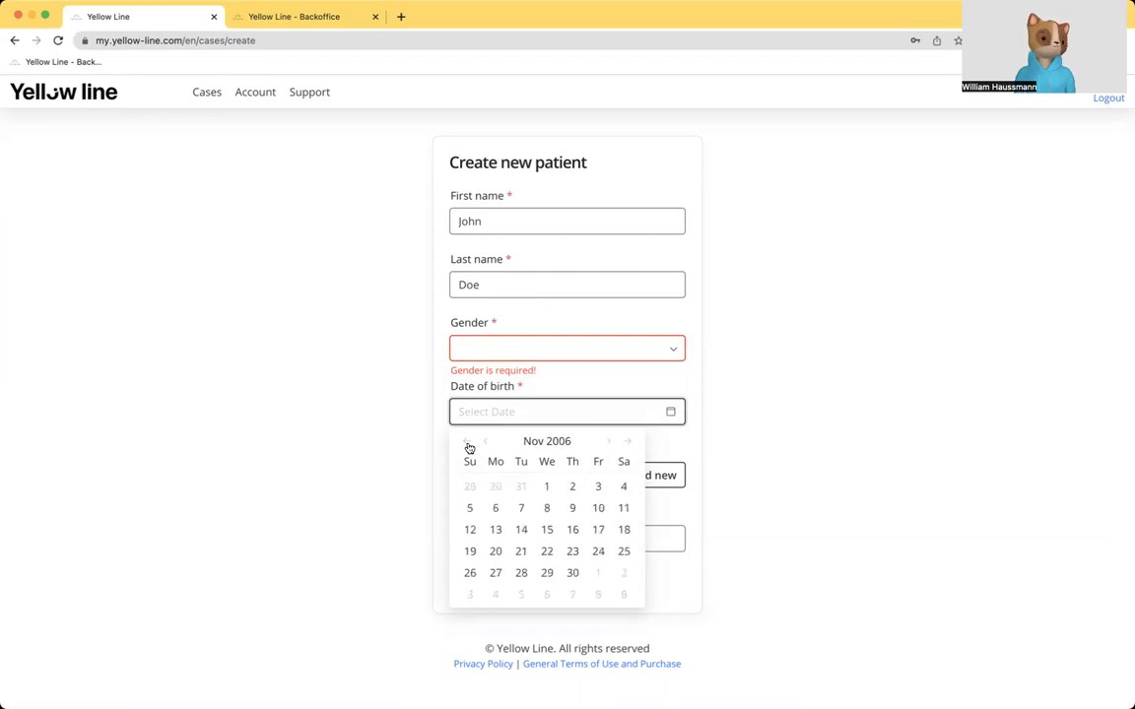
{"action": "left_click", "coordinate": [541, 487]}
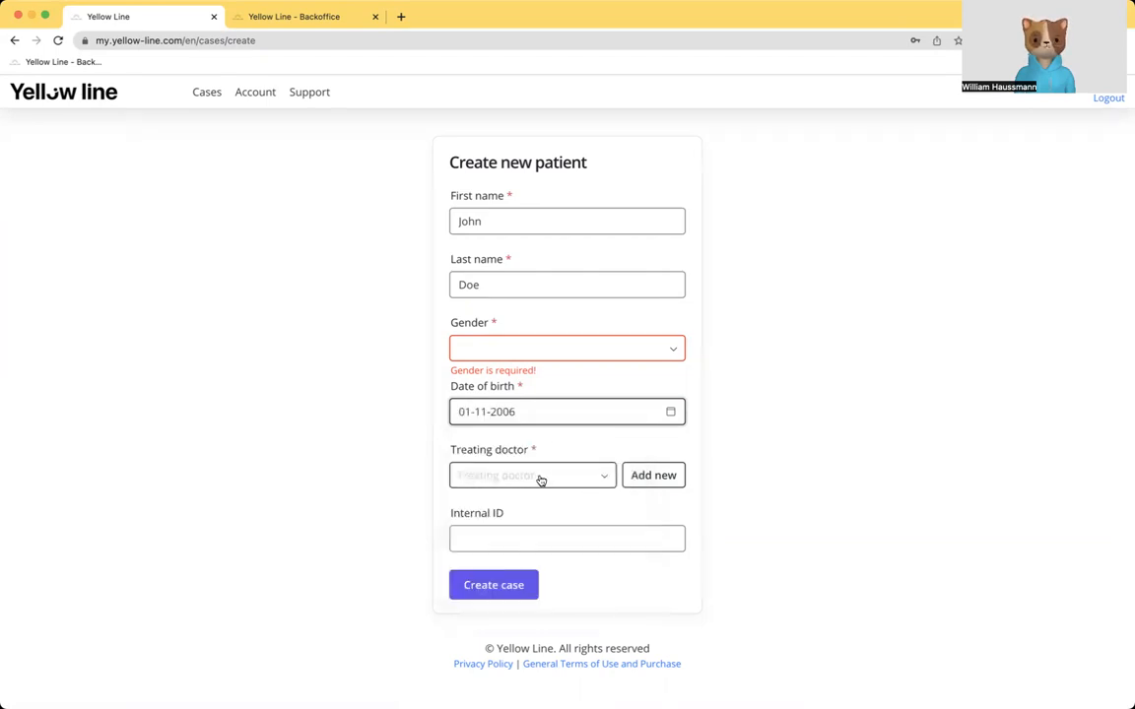
Step: Assign the first listed doctor as the treating doctor and leave the internal ID empty
{"action": "left_click", "coordinate": [540, 477]}
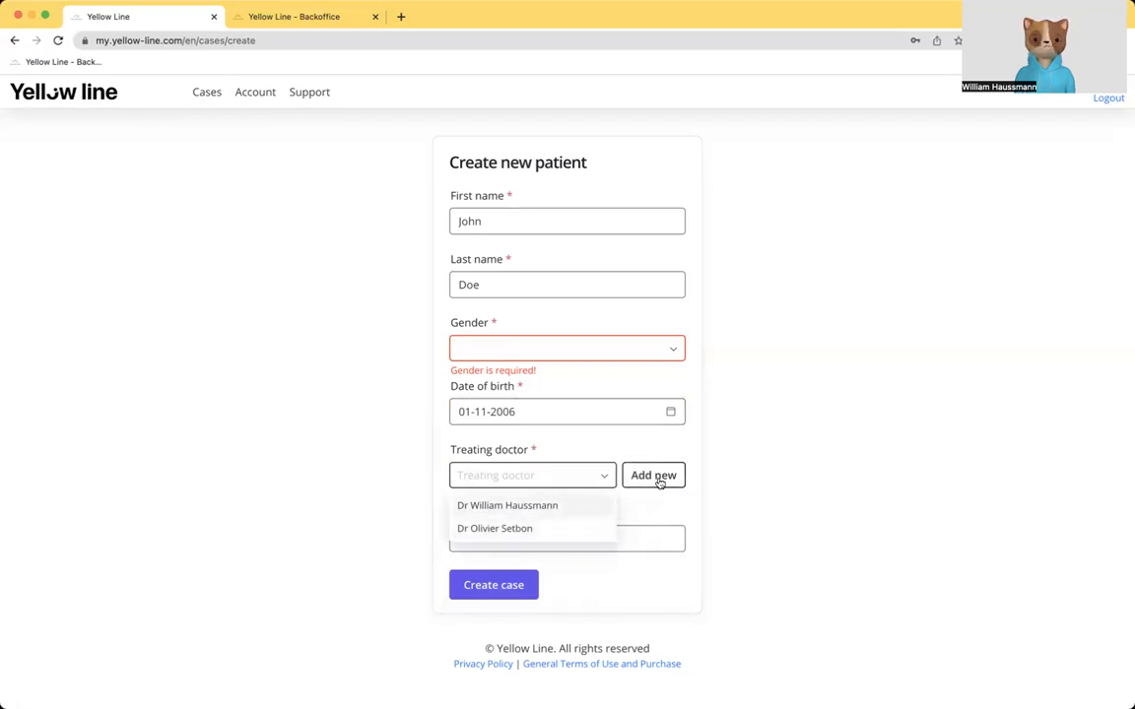
{"action": "left_click", "coordinate": [526, 509]}
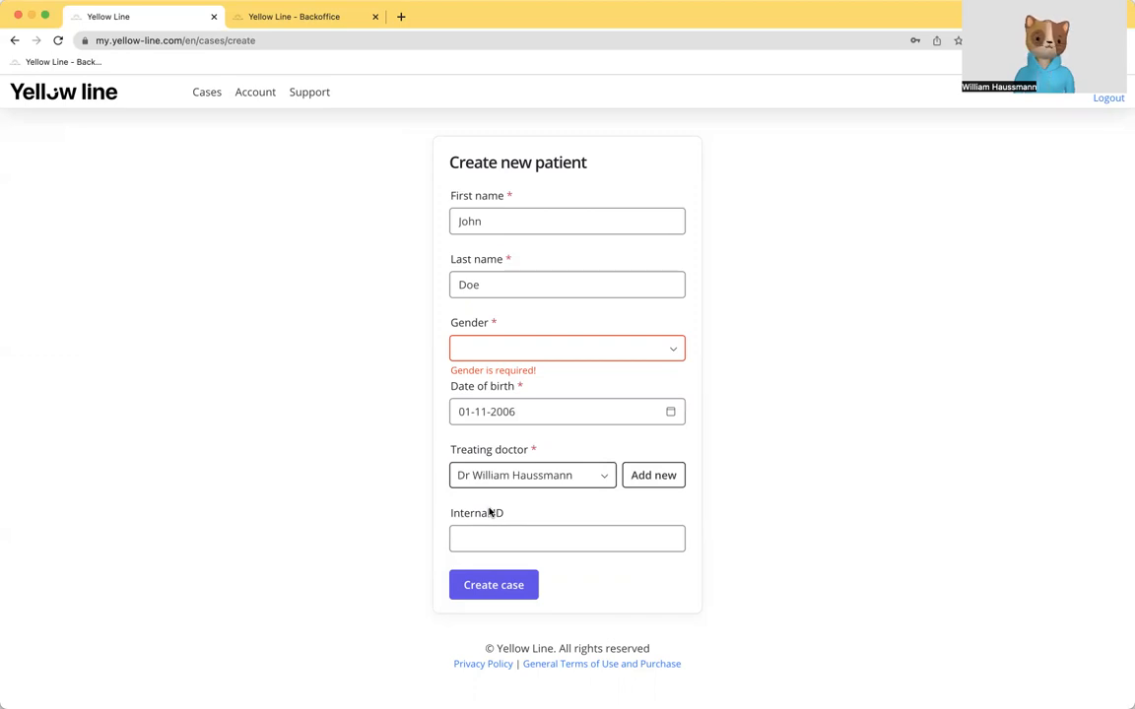
{"action": "left_click", "coordinate": [524, 535]}
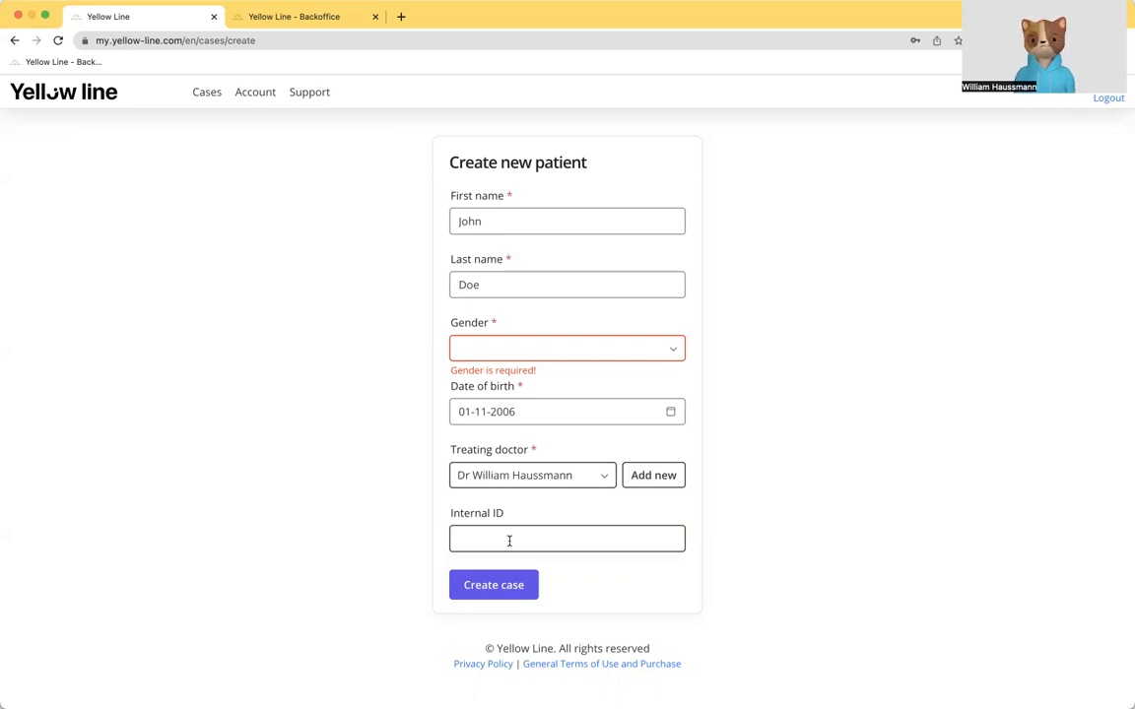
Step: Set the patient's gender to Male and create the case
{"action": "left_click", "coordinate": [486, 591]}
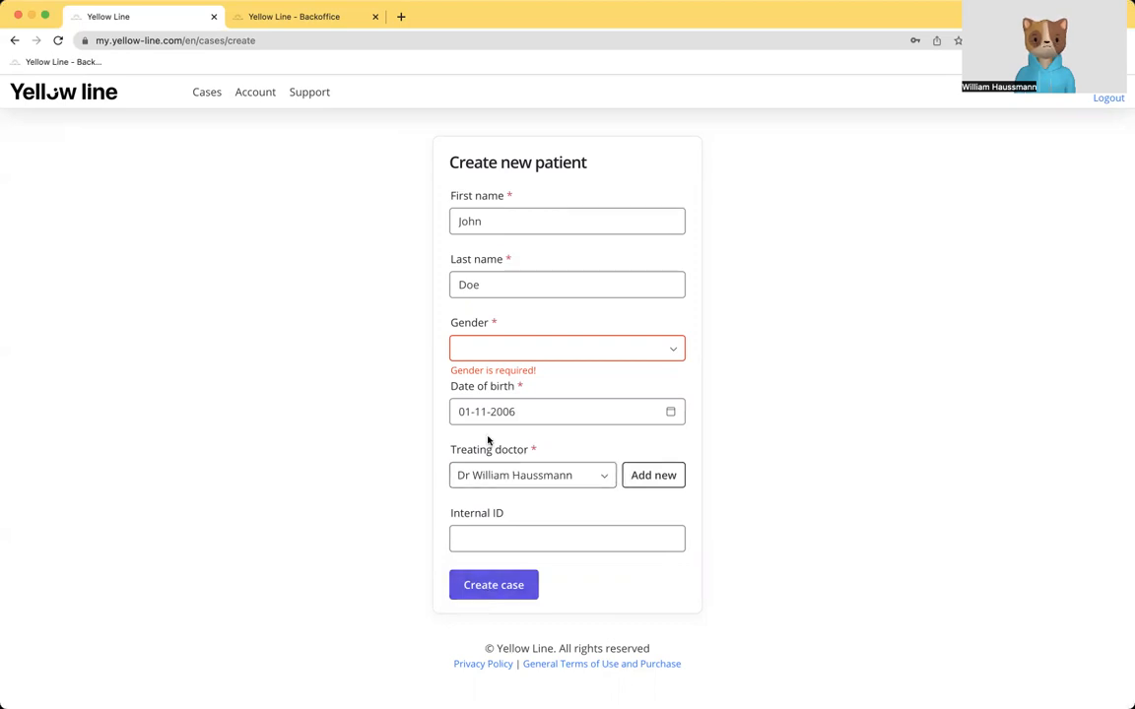
{"action": "left_click", "coordinate": [482, 352]}
{"action": "left_click", "coordinate": [471, 380]}
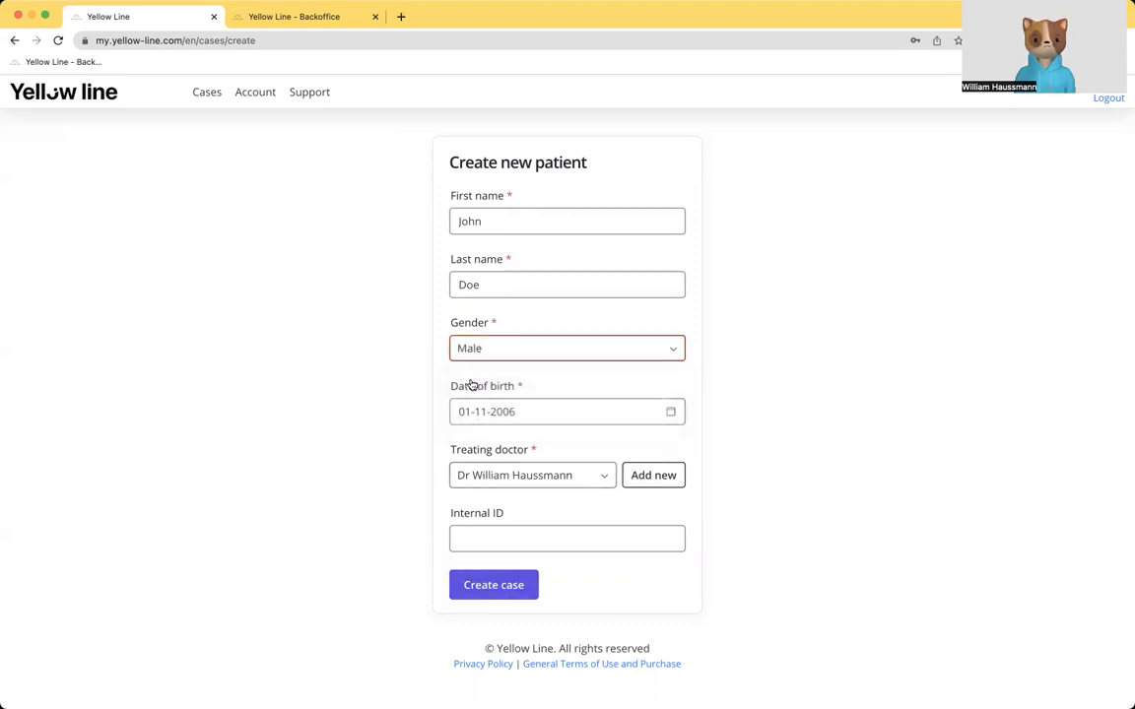
{"action": "left_click", "coordinate": [494, 586]}
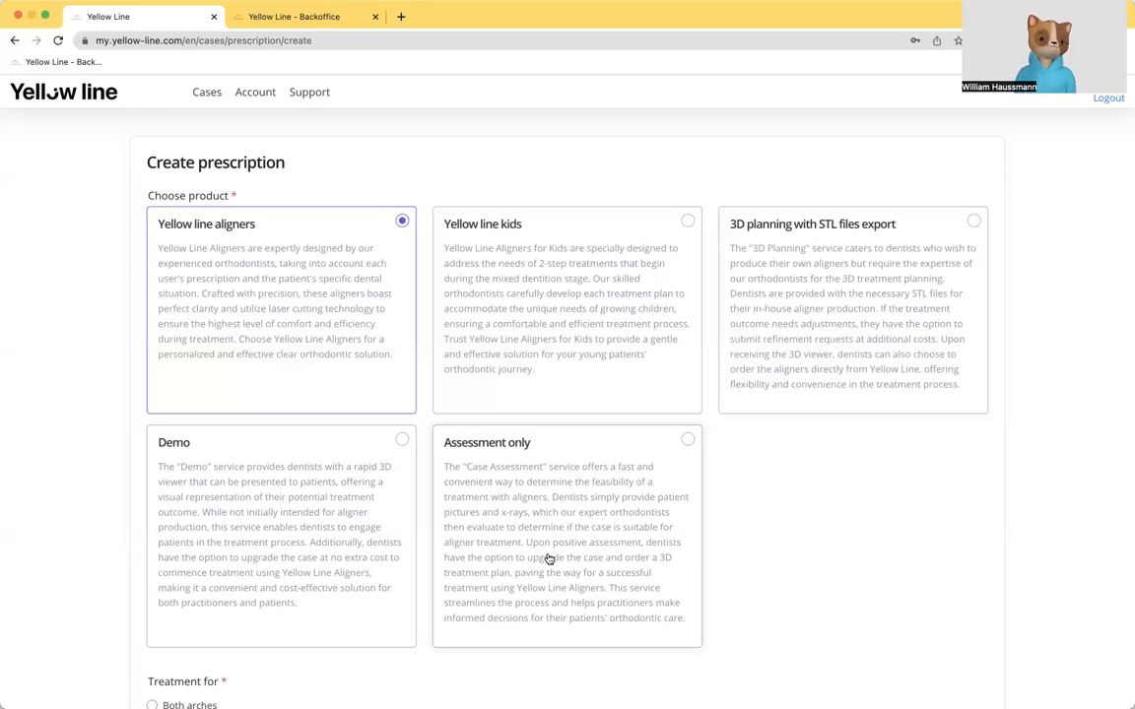
Step: Create a prescription for the Demo product with treatment for both arches
{"action": "scroll", "coordinate": [591, 552], "scroll_direction": "down", "scroll_amount": 4}
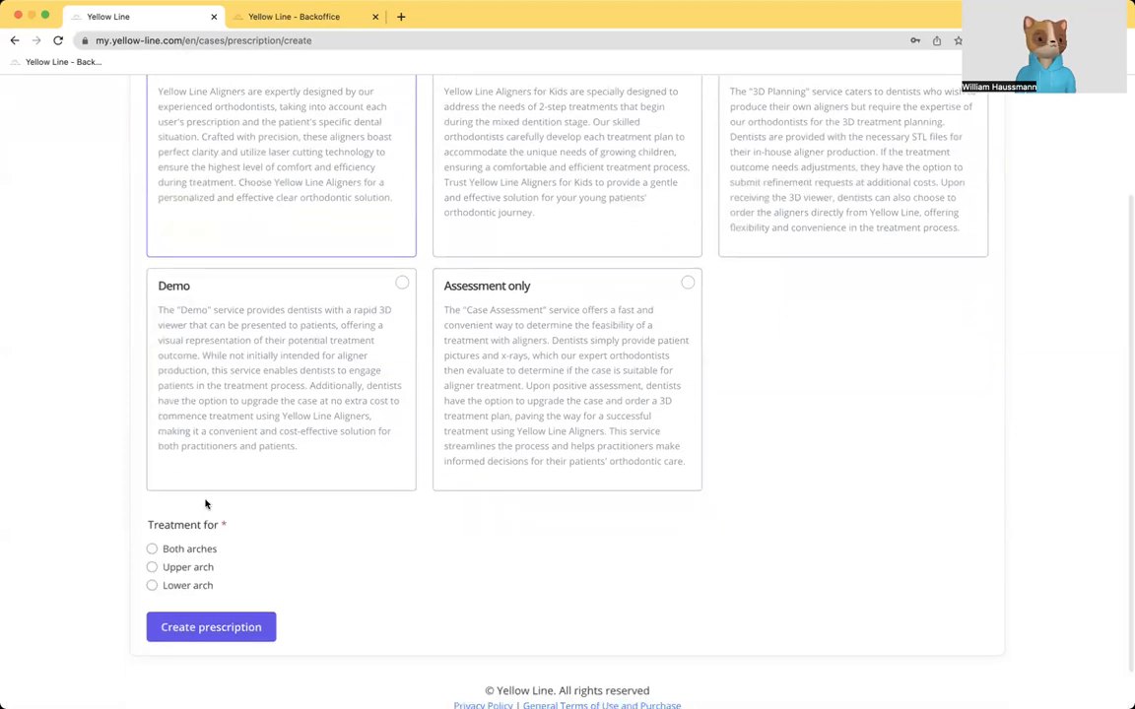
{"action": "scroll", "coordinate": [281, 344], "scroll_direction": "up", "scroll_amount": 4}
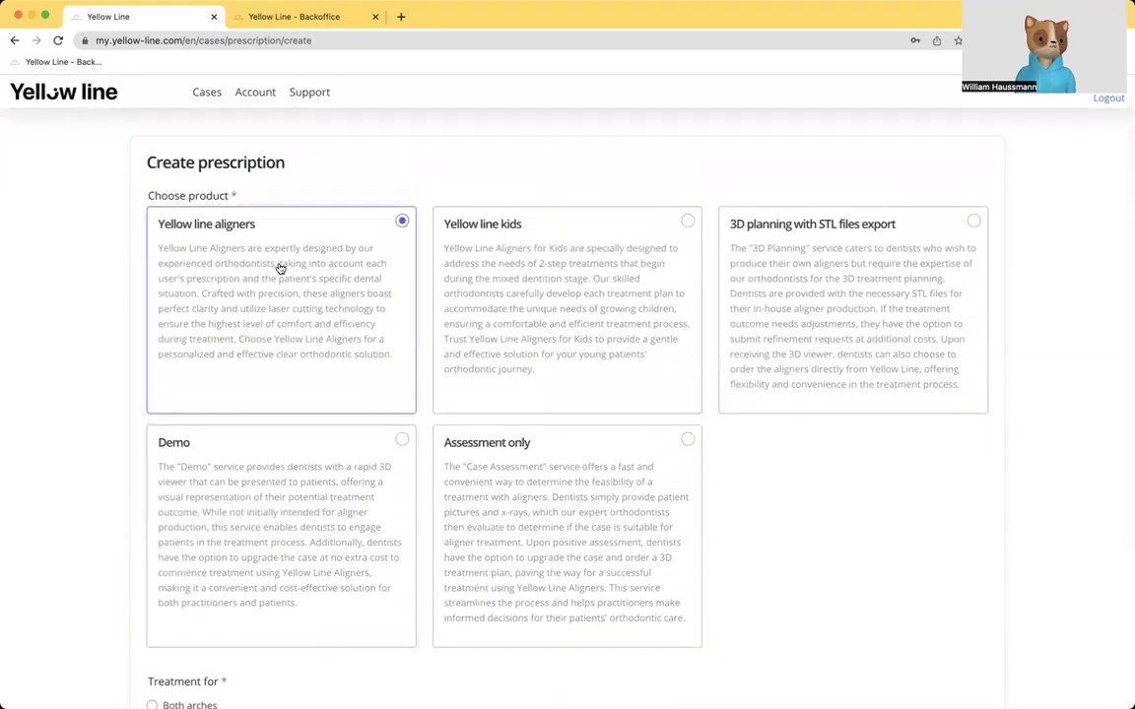
{"action": "left_click", "coordinate": [230, 438]}
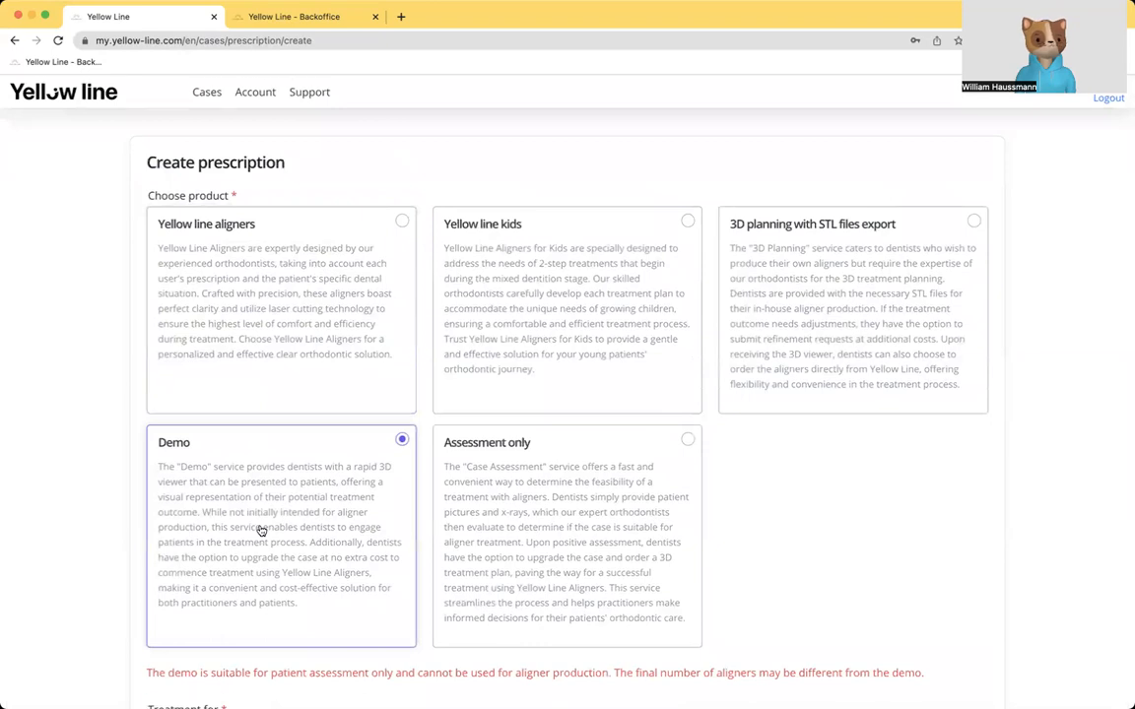
{"action": "scroll", "coordinate": [262, 530], "scroll_direction": "down", "scroll_amount": 6}
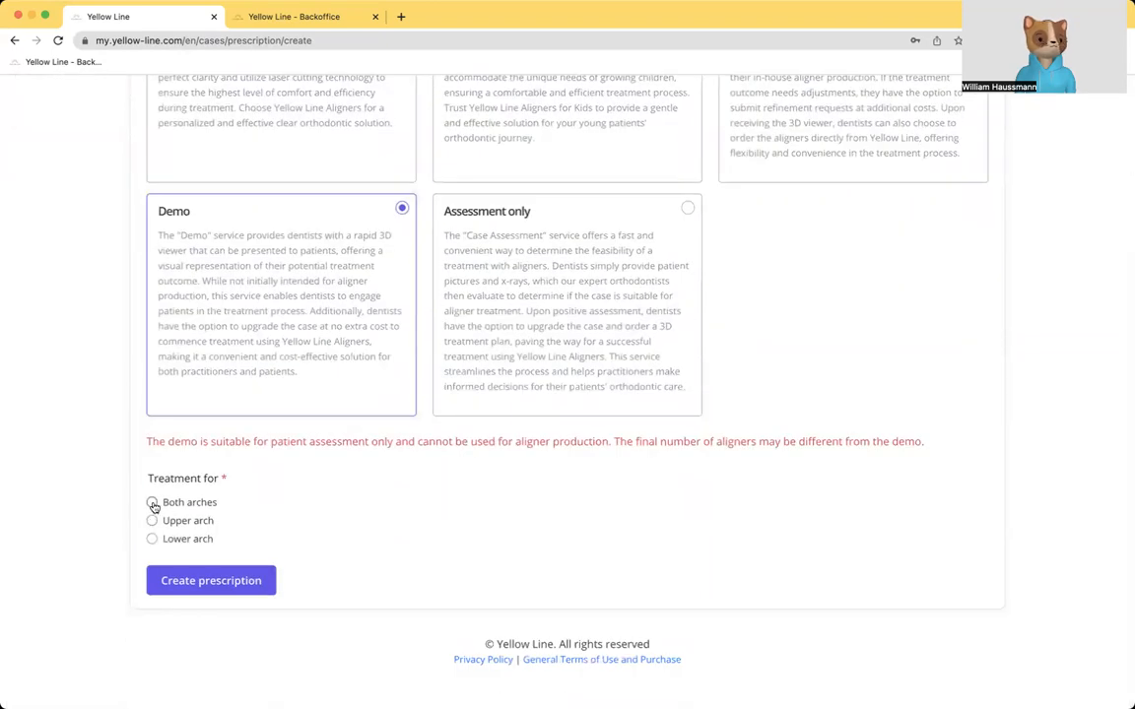
{"action": "left_click", "coordinate": [153, 504]}
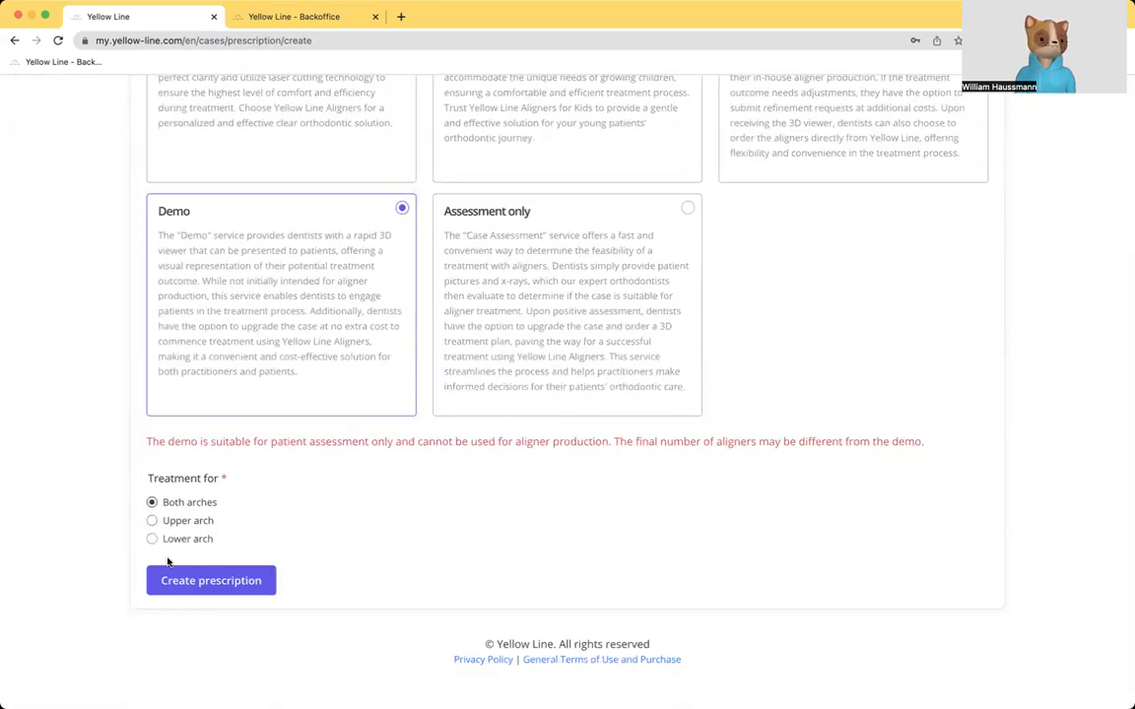
{"action": "left_click", "coordinate": [251, 582]}
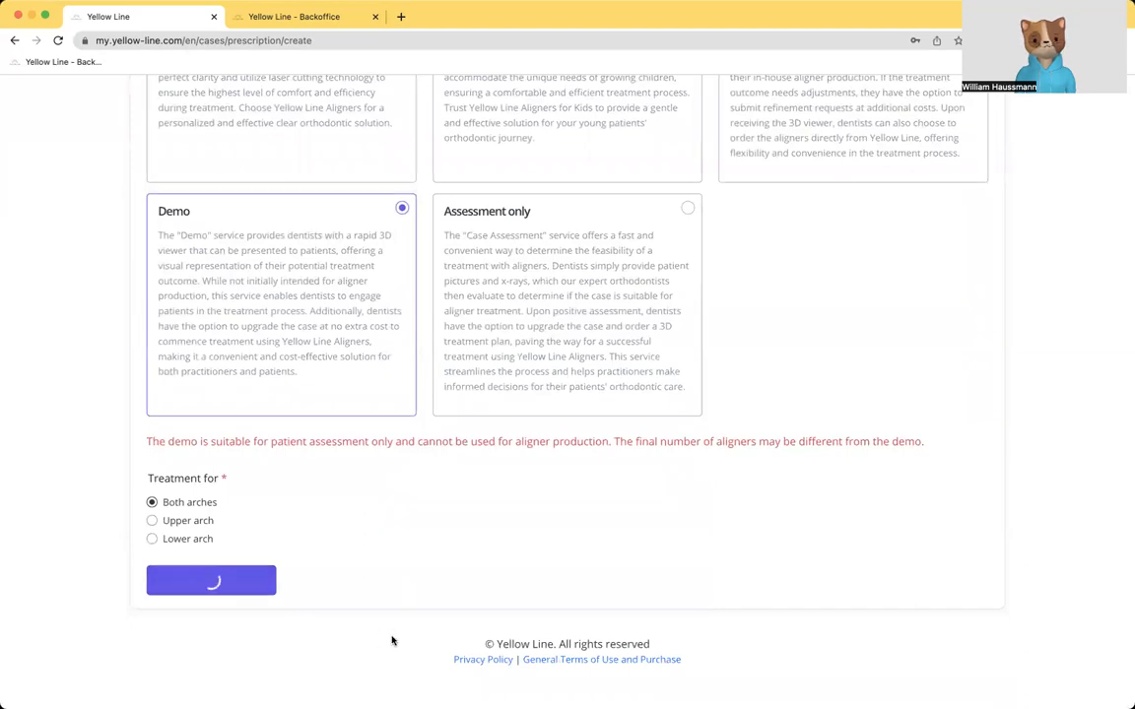
Step: Enter "46 is an implant" as the additional treatment information and continue to the patient records
{"action": "left_click", "coordinate": [456, 264]}
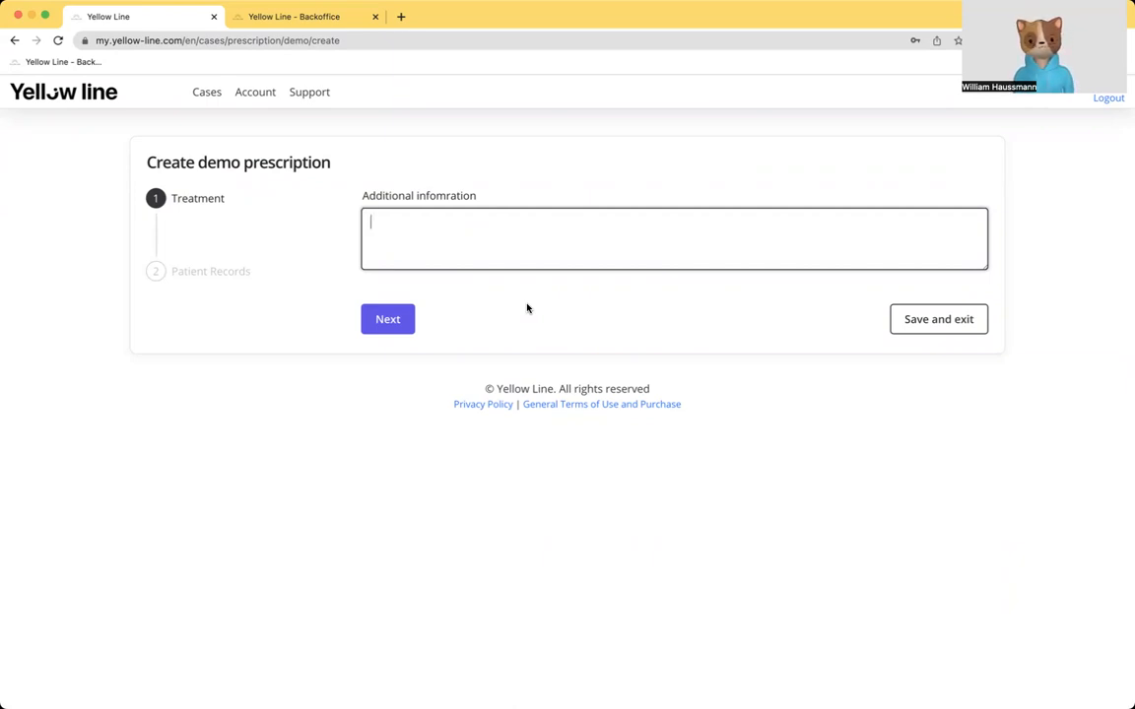
{"action": "type", "text": "be c"}
{"action": "key", "text": "BackSpace"}
{"action": "key", "text": "BackSpace"}
{"action": "key", "text": "BackSpace"}
{"action": "key", "text": "BackSpace"}
{"action": "type", "text": "46"}
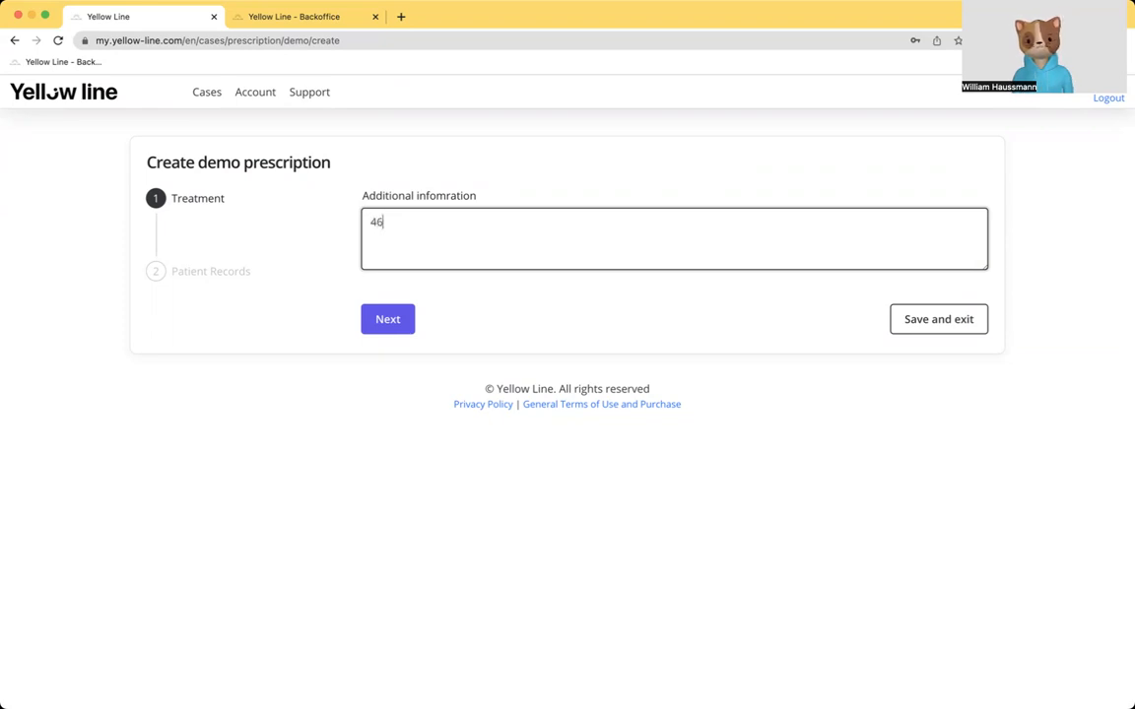
{"action": "type", "text": " is "}
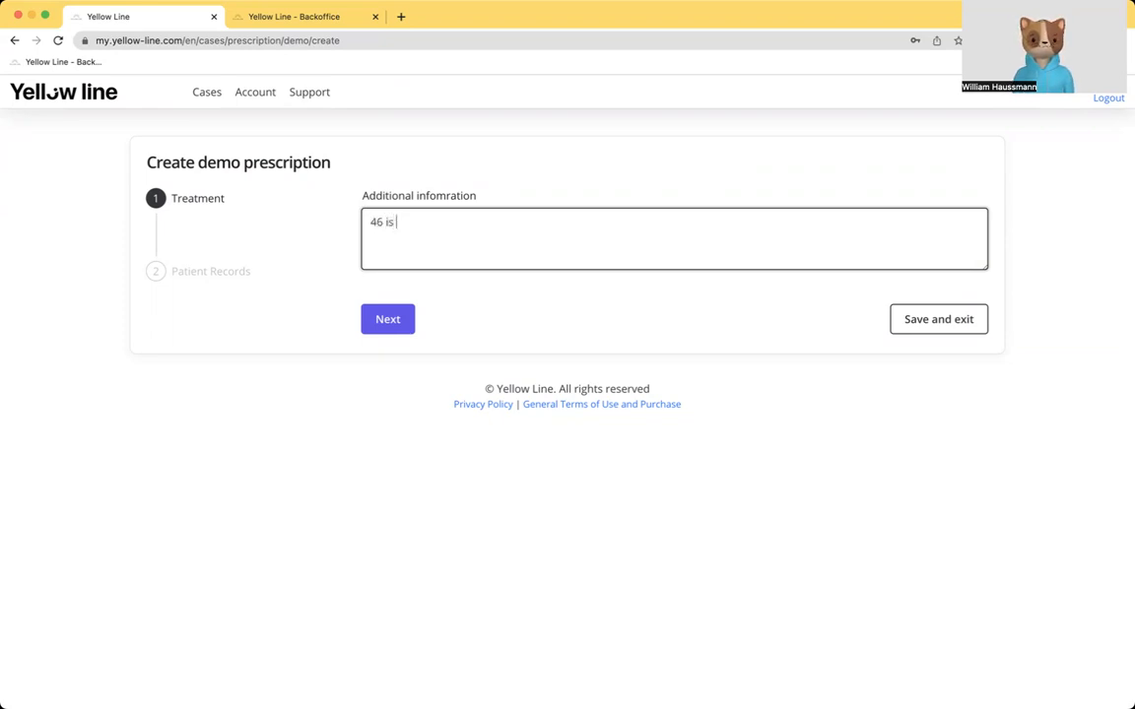
{"action": "type", "text": "an implant"}
{"action": "left_click", "coordinate": [390, 324]}
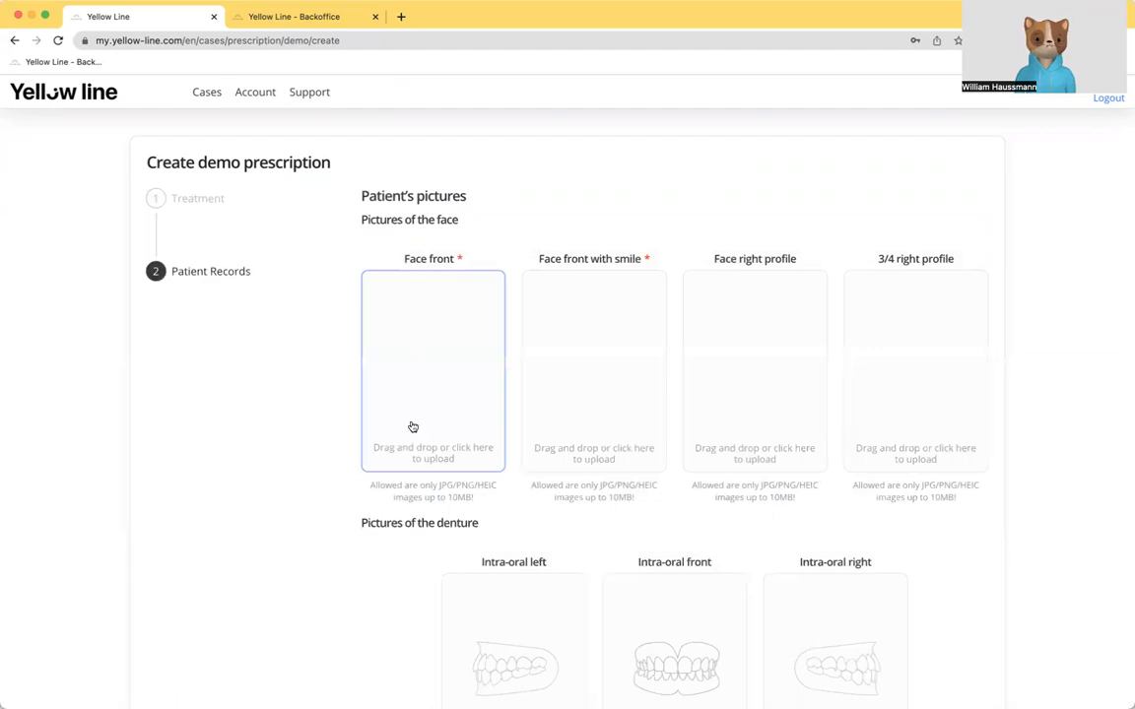
Step: Upload the patient's face front, face front with smile and face right profile pictures
{"action": "left_click", "coordinate": [423, 351]}
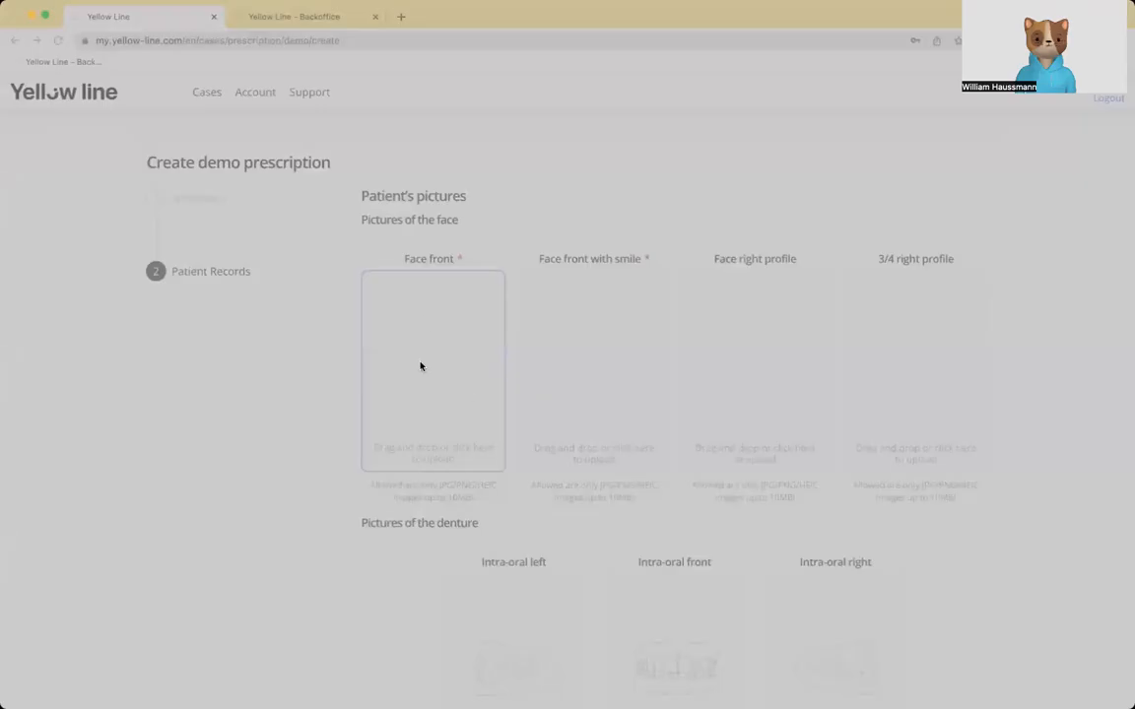
{"action": "double_click", "coordinate": [290, 193]}
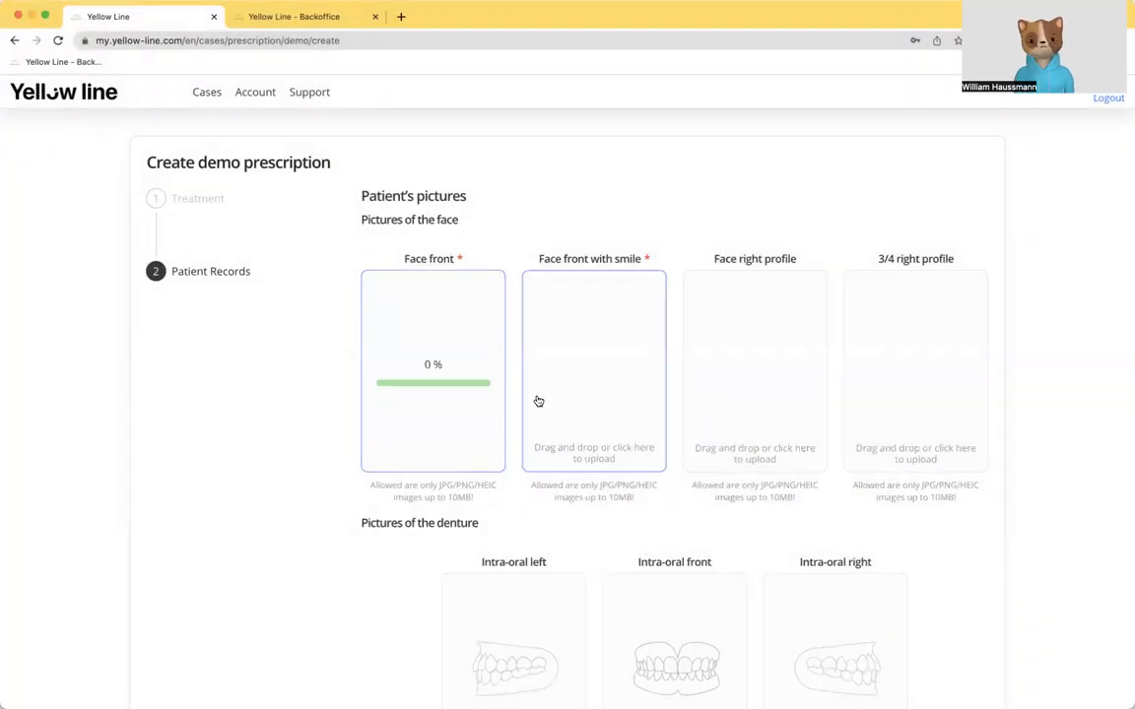
{"action": "left_click", "coordinate": [590, 392]}
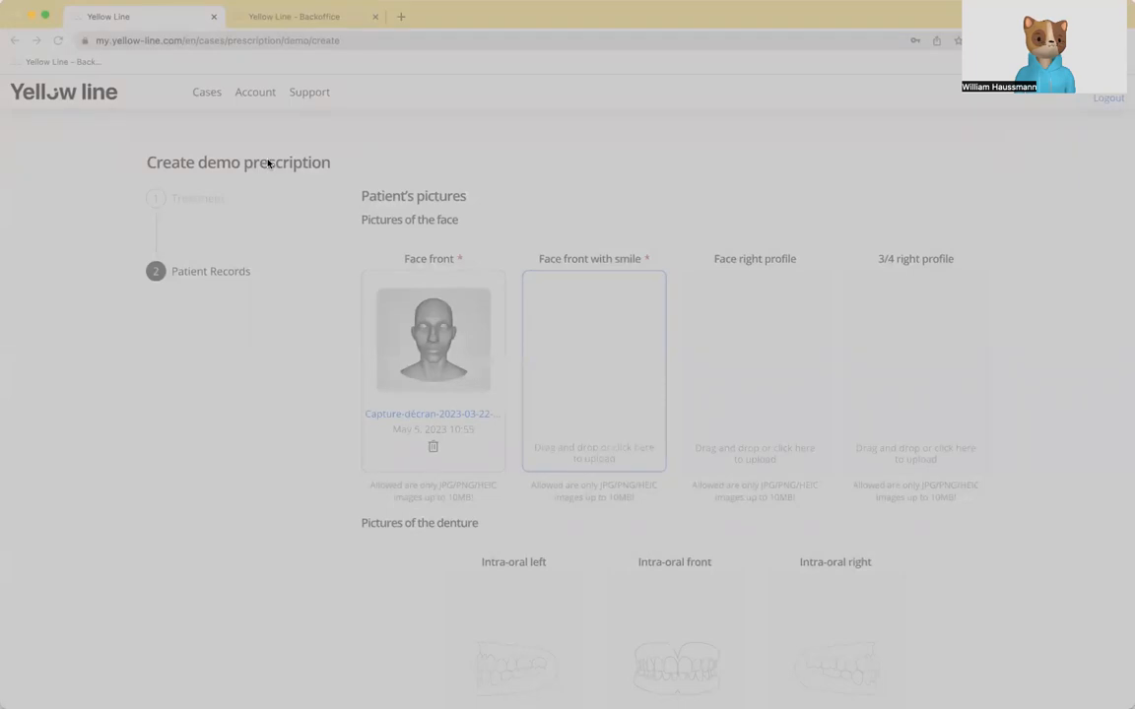
{"action": "double_click", "coordinate": [329, 294]}
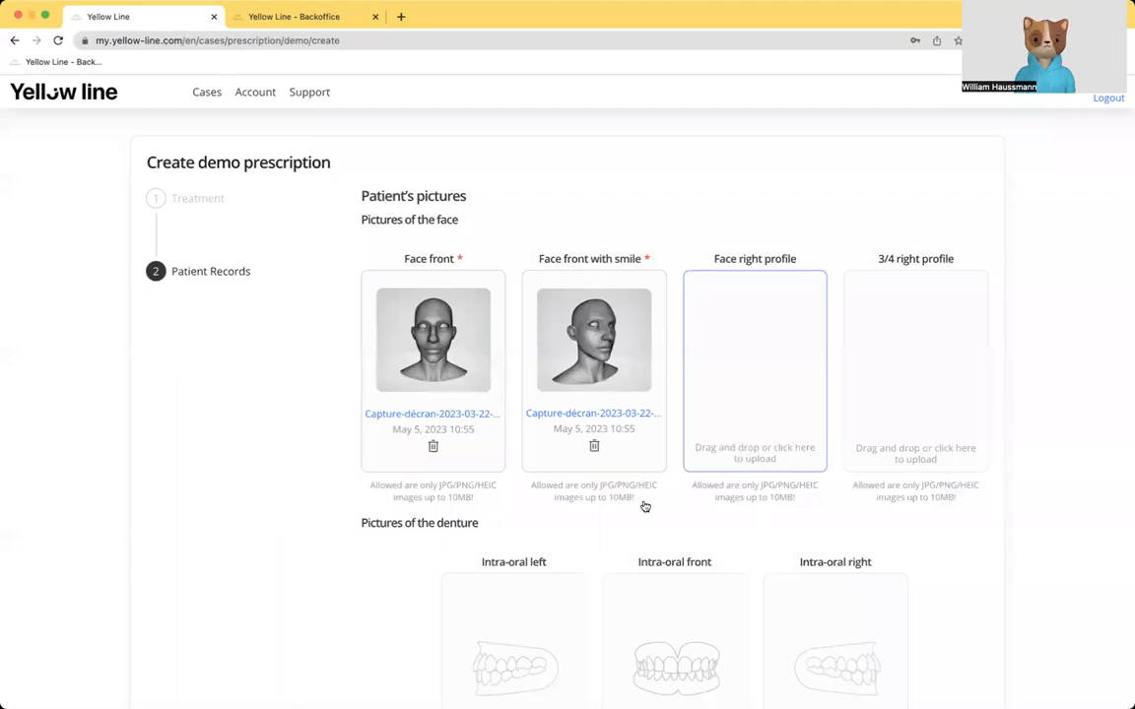
{"action": "left_click", "coordinate": [697, 469]}
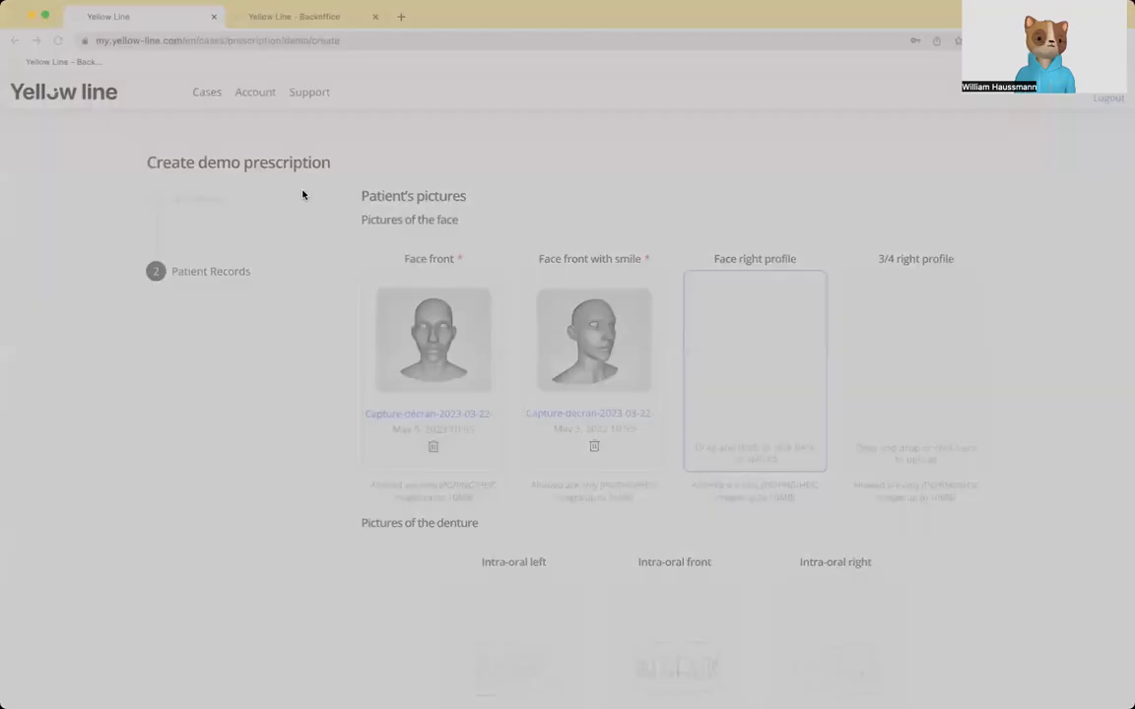
{"action": "left_click", "coordinate": [723, 462]}
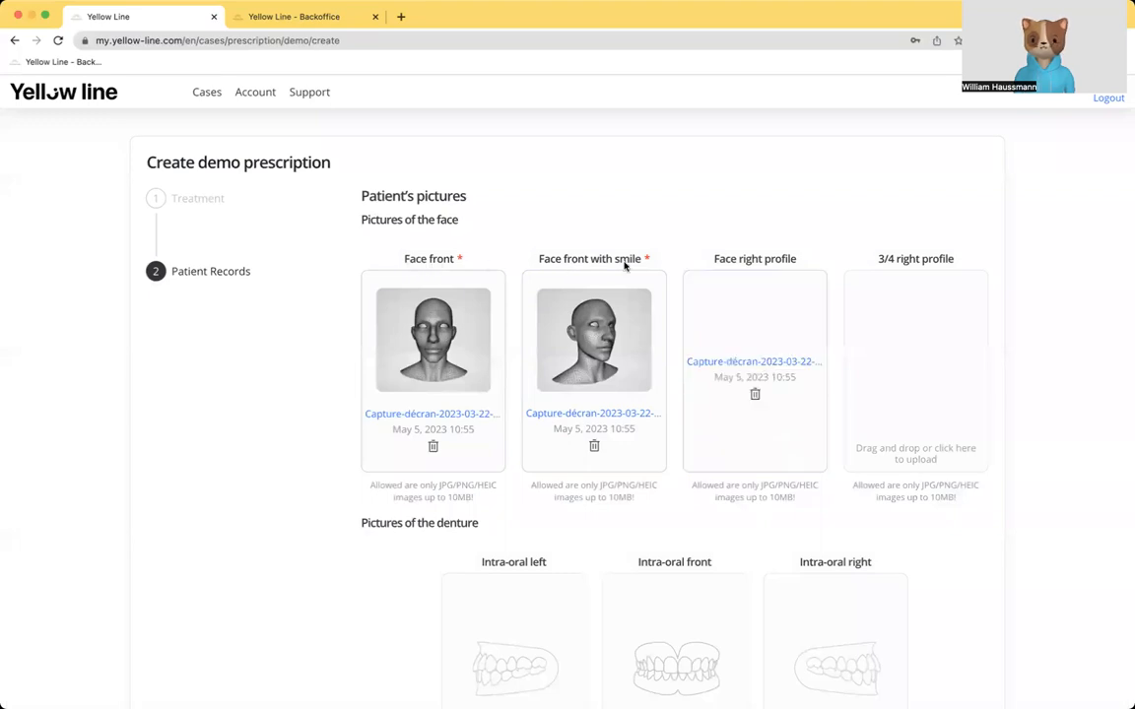
Step: Upload the patient's intra-oral left, front, right, upper and lower pictures
{"action": "scroll", "coordinate": [595, 444], "scroll_direction": "down", "scroll_amount": 3}
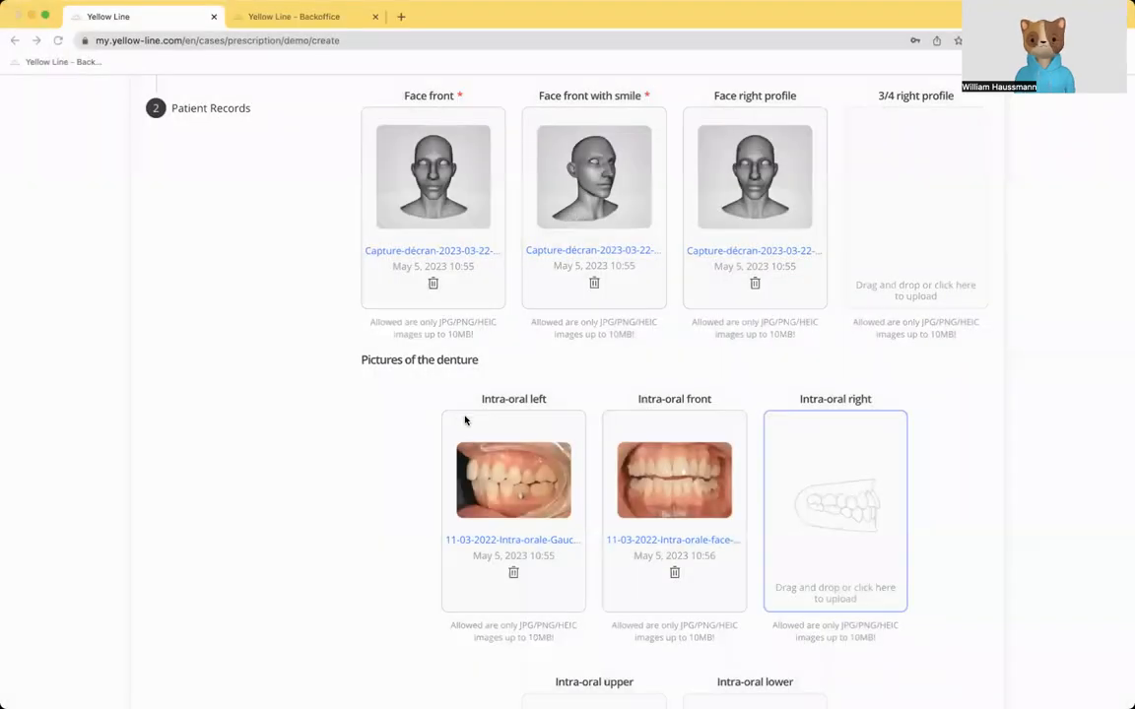
{"action": "scroll", "coordinate": [466, 420], "scroll_direction": "down", "scroll_amount": 3}
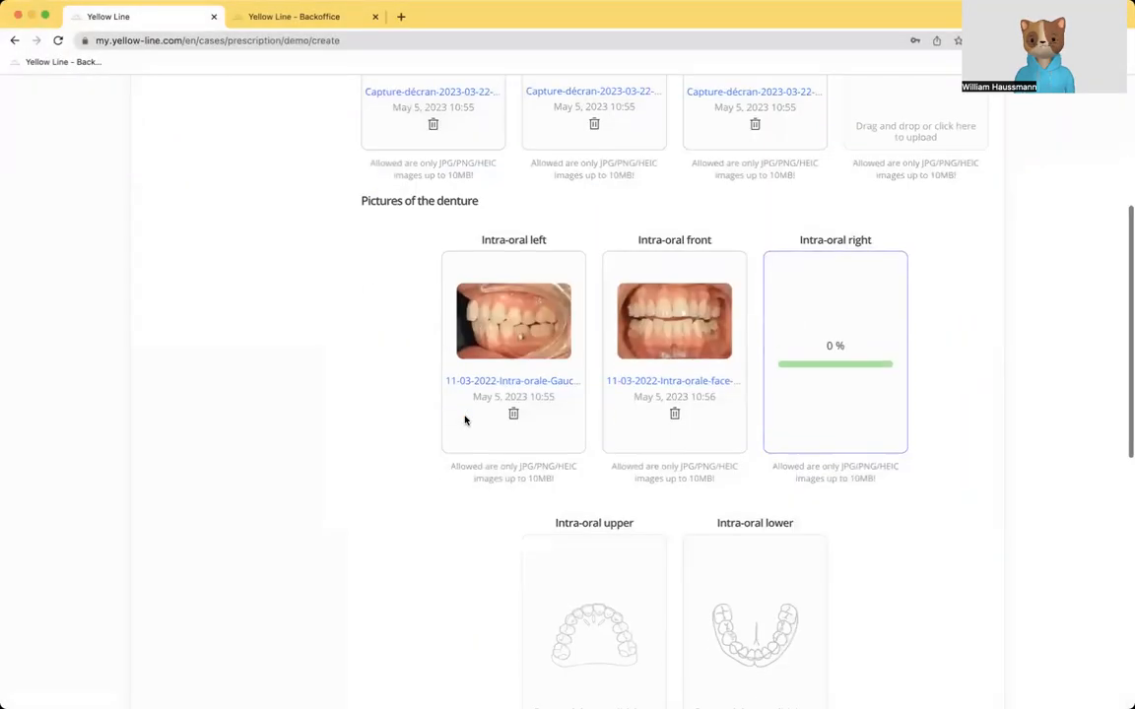
{"action": "scroll", "coordinate": [465, 421], "scroll_direction": "down", "scroll_amount": 3}
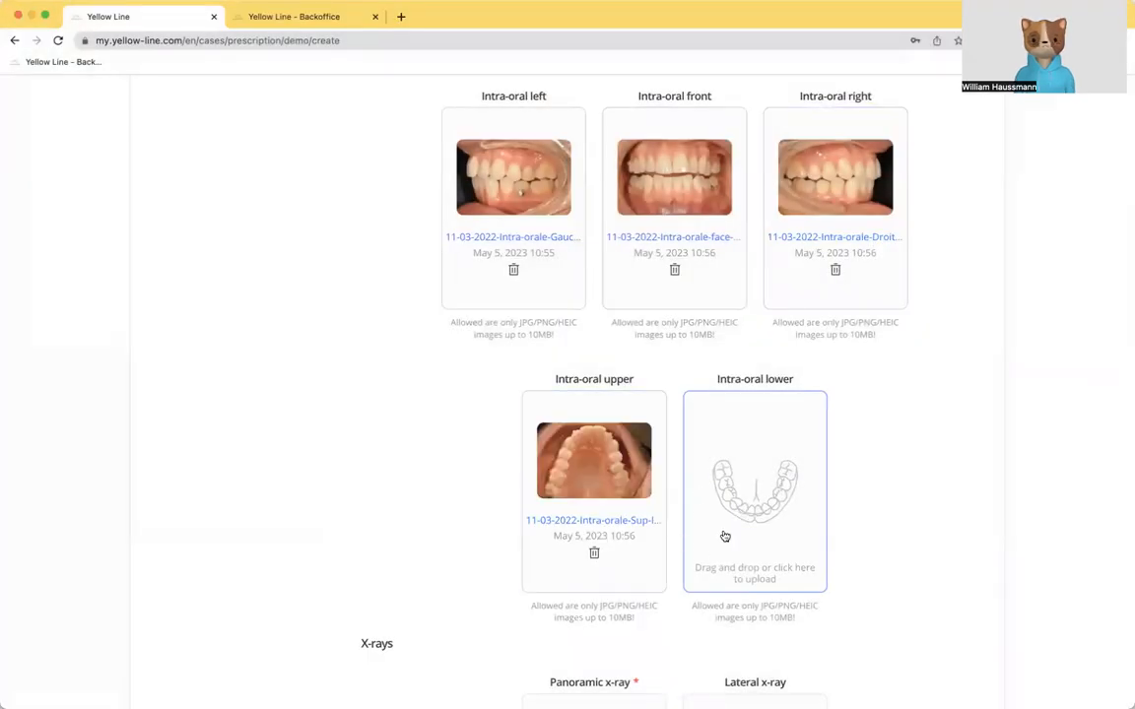
{"action": "left_click", "coordinate": [725, 536]}
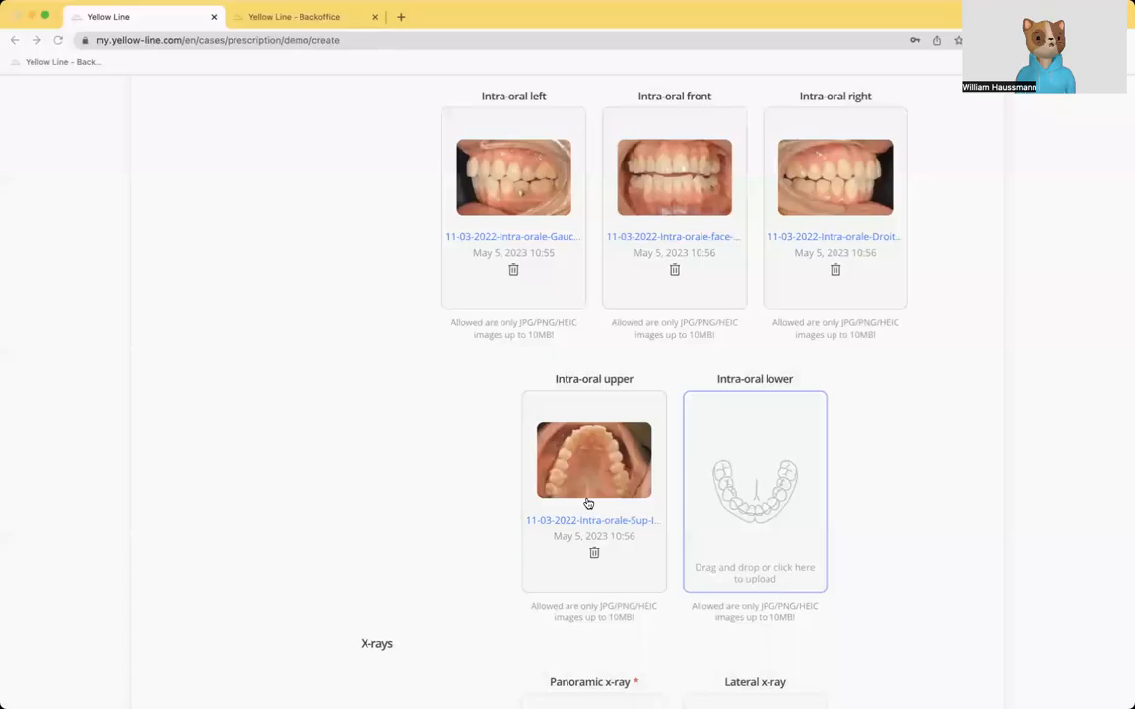
Step: Upload the patient's panoramic and lateral x-rays
{"action": "scroll", "coordinate": [445, 495], "scroll_direction": "down", "scroll_amount": 5}
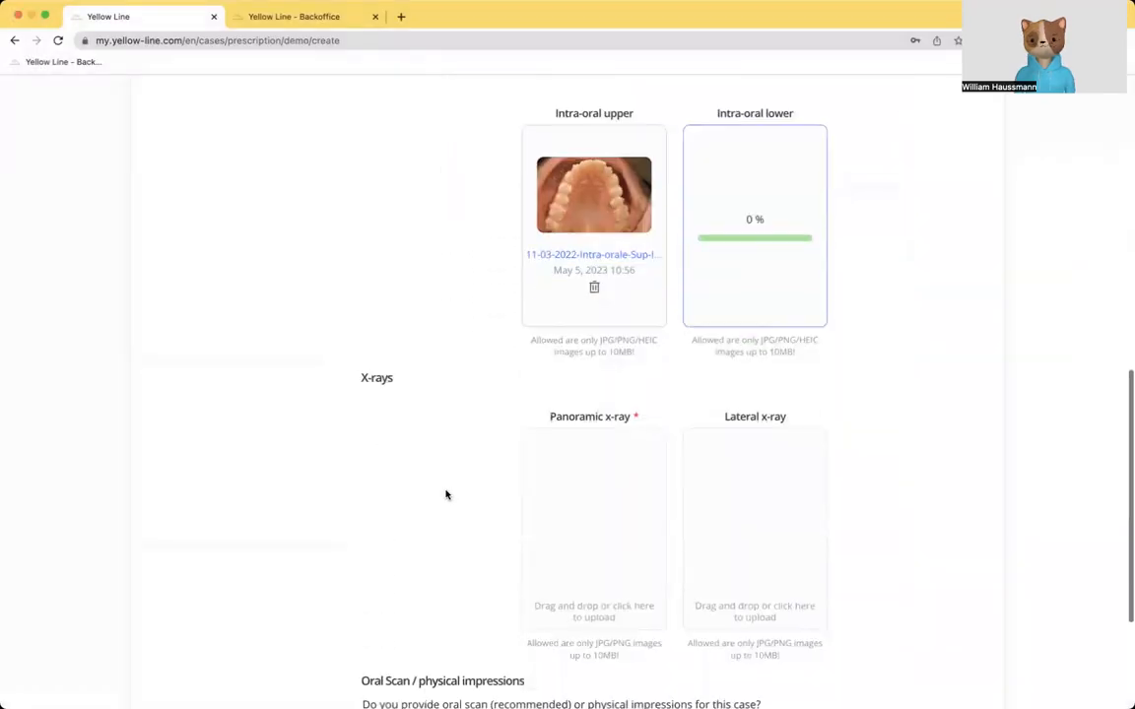
{"action": "left_click", "coordinate": [574, 440]}
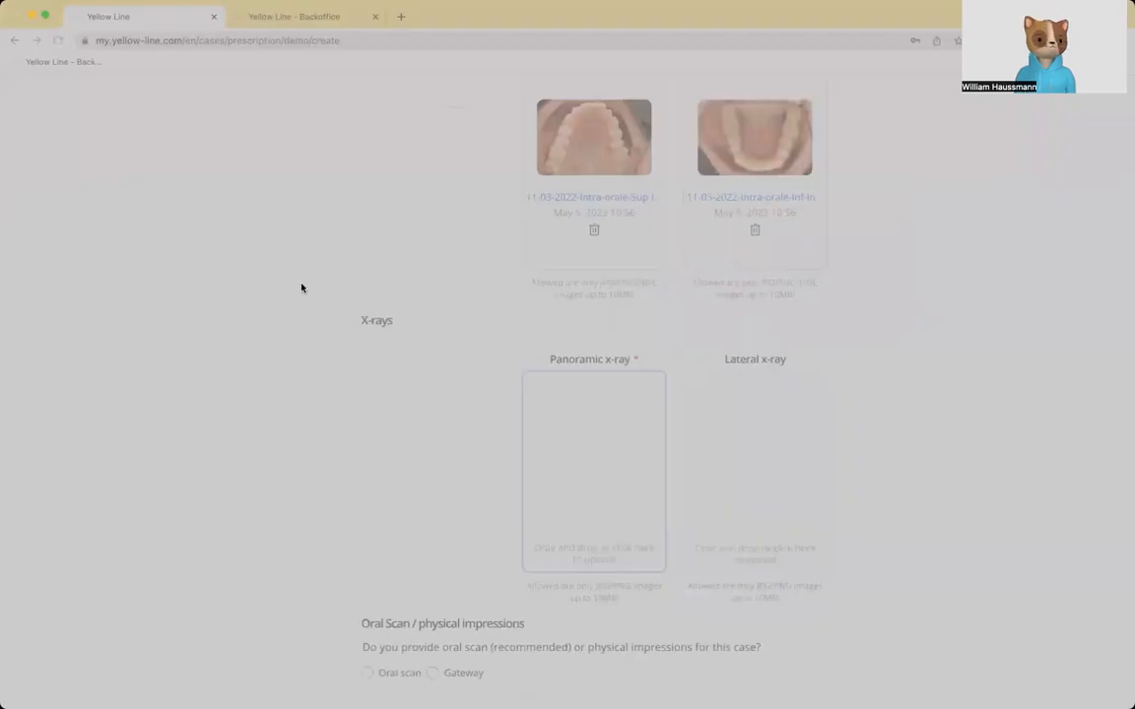
{"action": "double_click", "coordinate": [318, 328]}
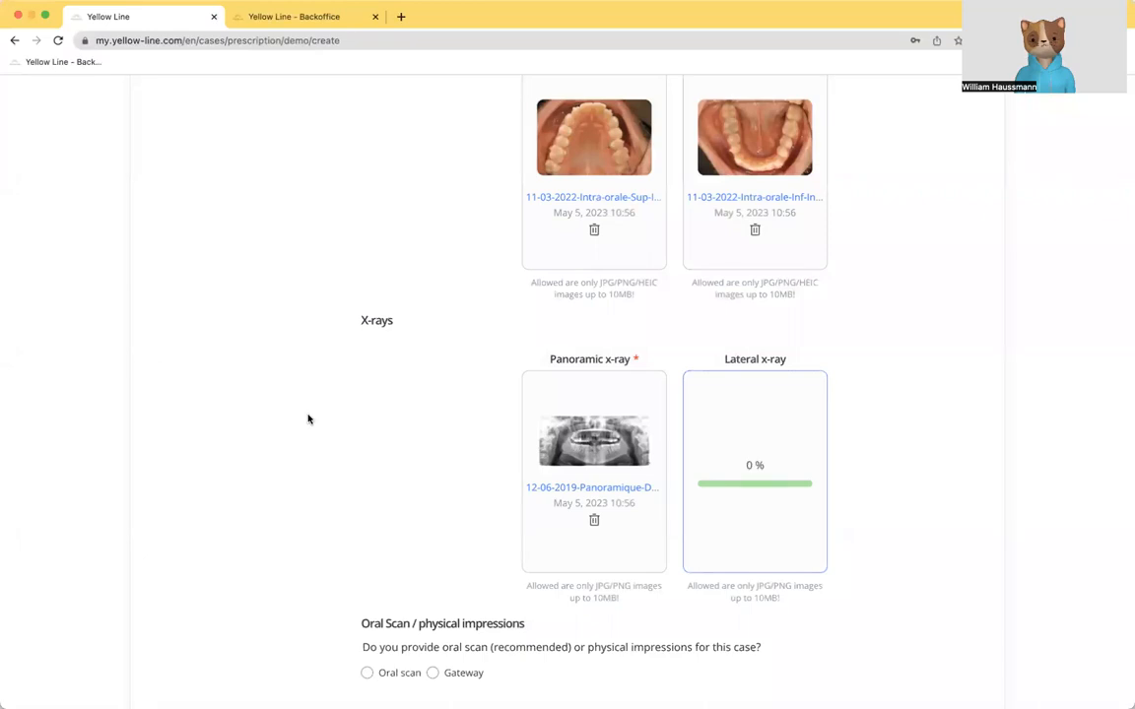
Step: Choose Gateway as the way to provide the scans and select 3shape as the gateway
{"action": "scroll", "coordinate": [324, 430], "scroll_direction": "down", "scroll_amount": 3}
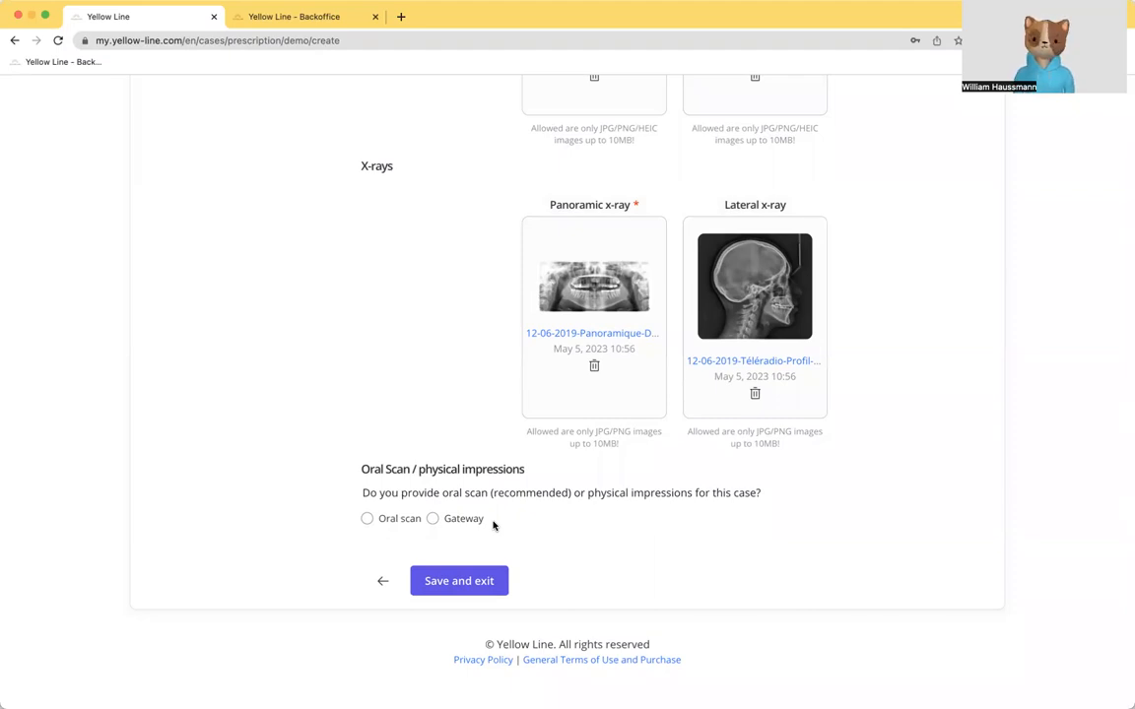
{"action": "left_click", "coordinate": [433, 519]}
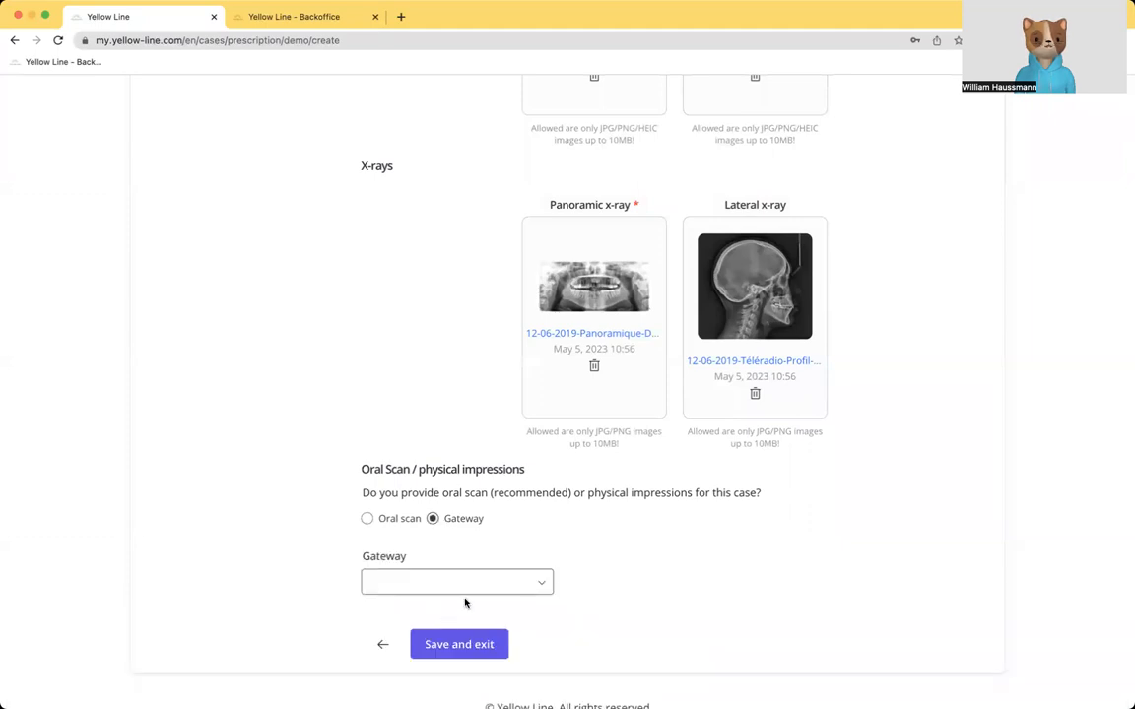
{"action": "left_click", "coordinate": [466, 585]}
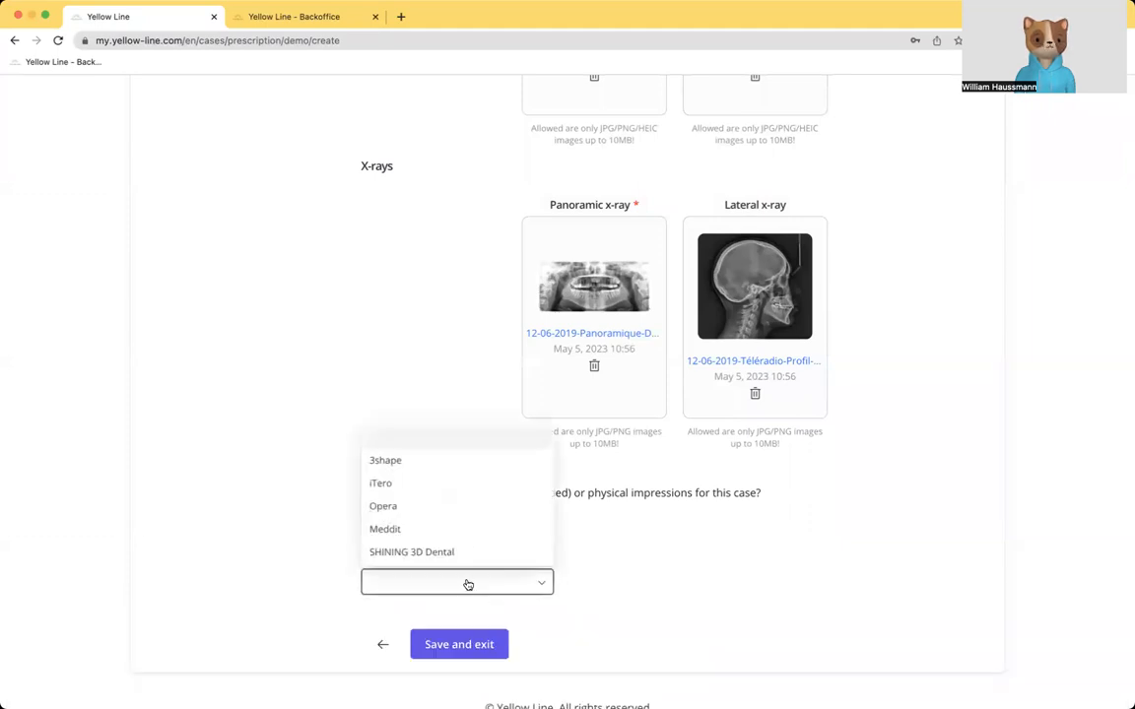
{"action": "left_click", "coordinate": [397, 463]}
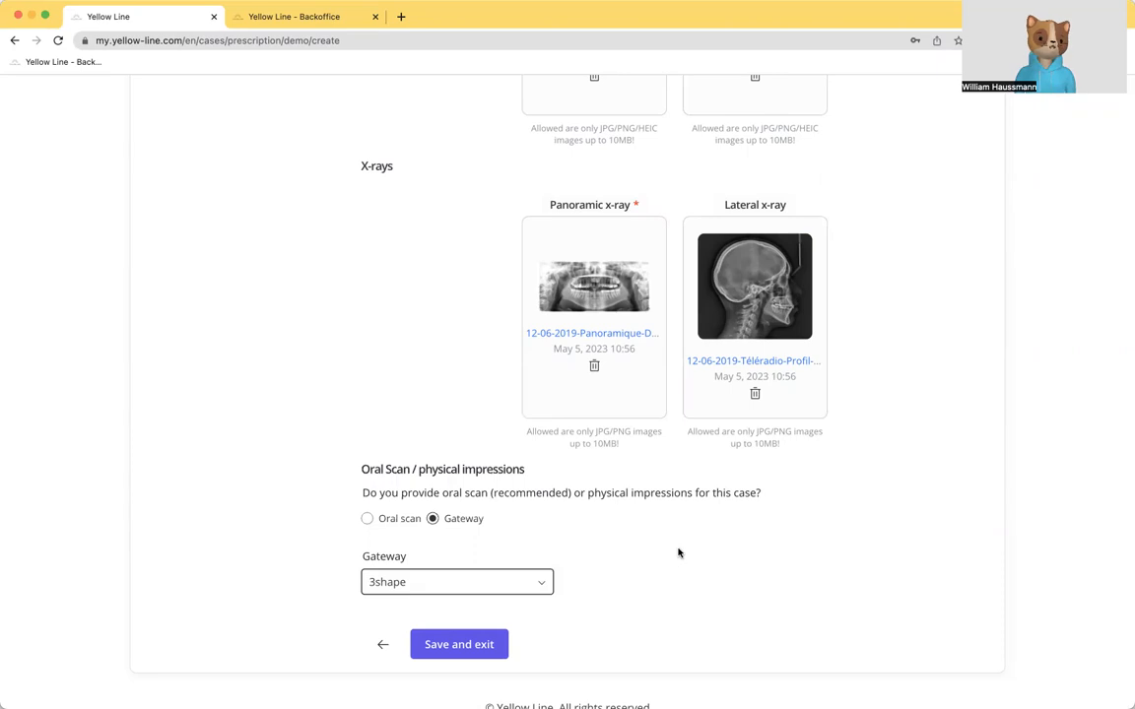
Step: Switch to the oral scan option to check its maxillary and mandible upload areas, and return to Gateway
{"action": "left_click", "coordinate": [368, 519]}
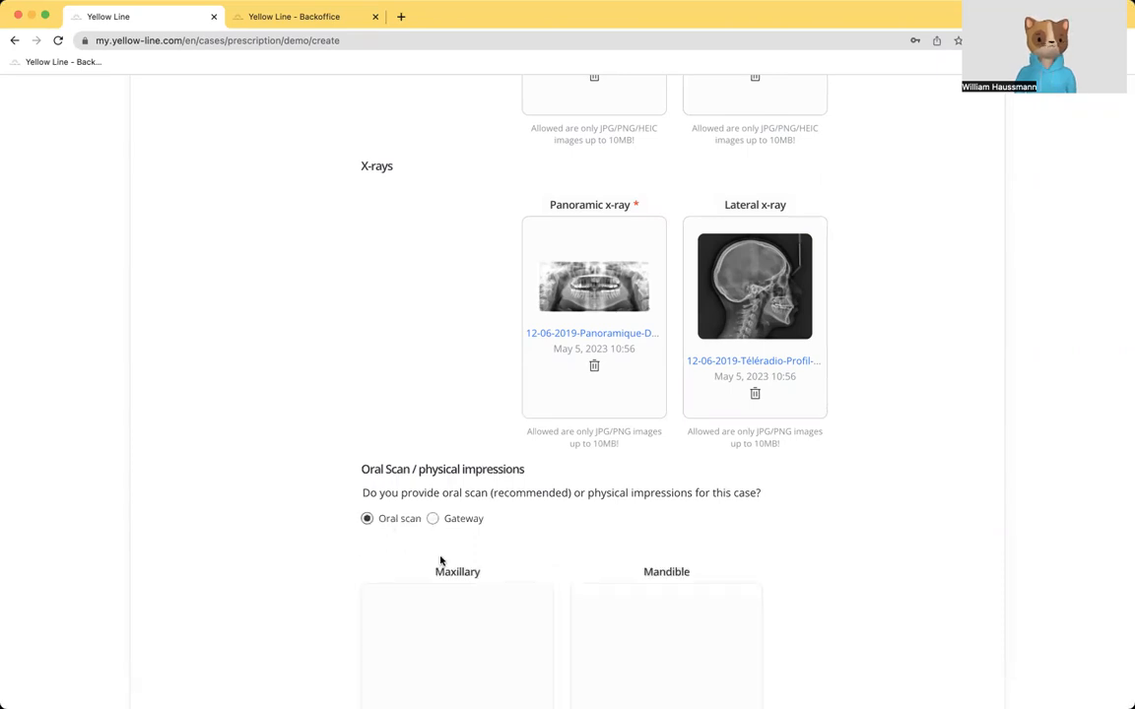
{"action": "scroll", "coordinate": [585, 540], "scroll_direction": "down", "scroll_amount": 5}
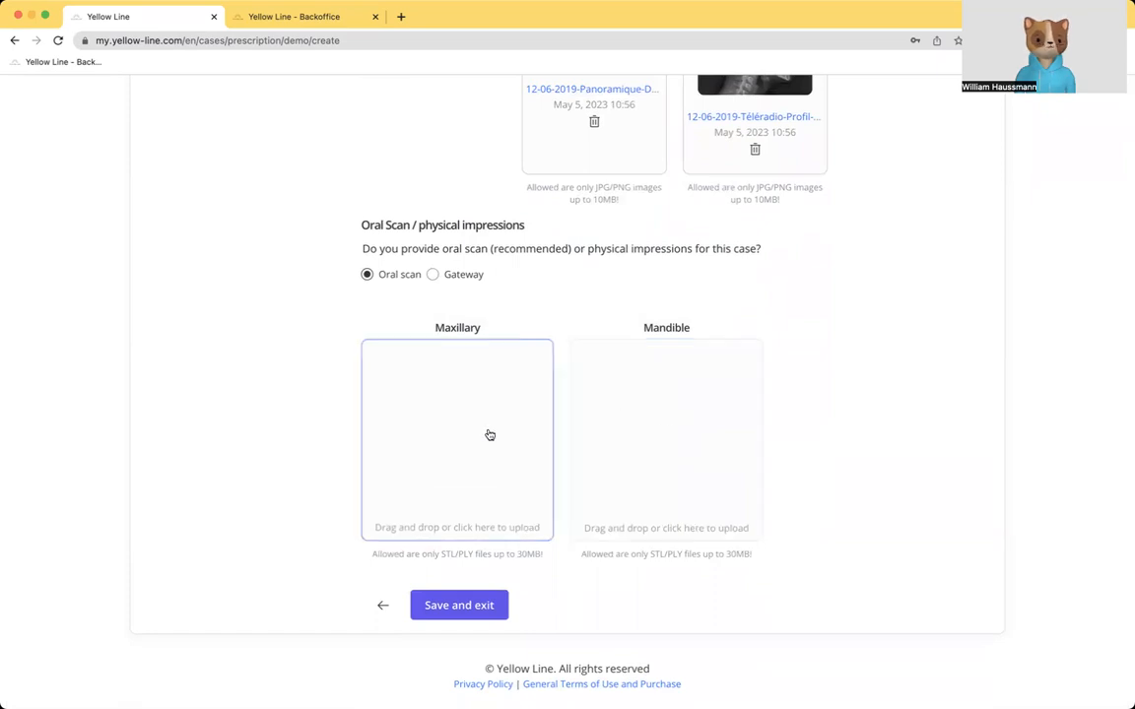
{"action": "left_click", "coordinate": [439, 275]}
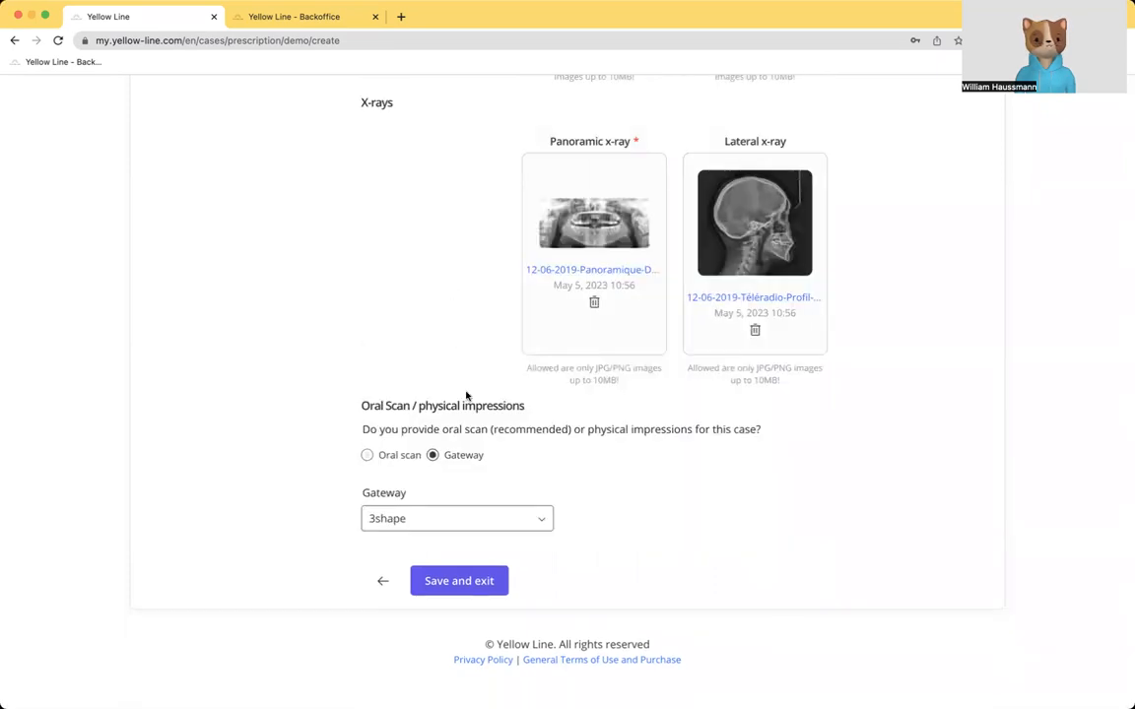
Step: Save the demo prescription and review its treatment details, patient records and provided scans
{"action": "left_click", "coordinate": [468, 589]}
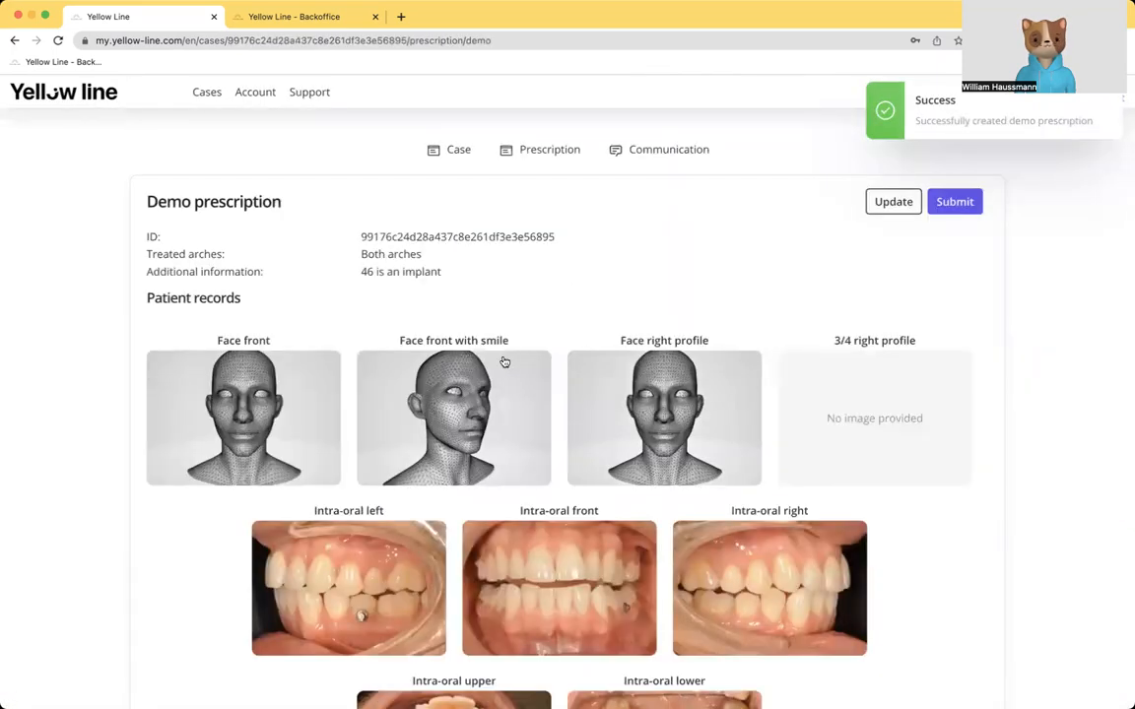
{"action": "scroll", "coordinate": [537, 447], "scroll_direction": "down", "scroll_amount": 5}
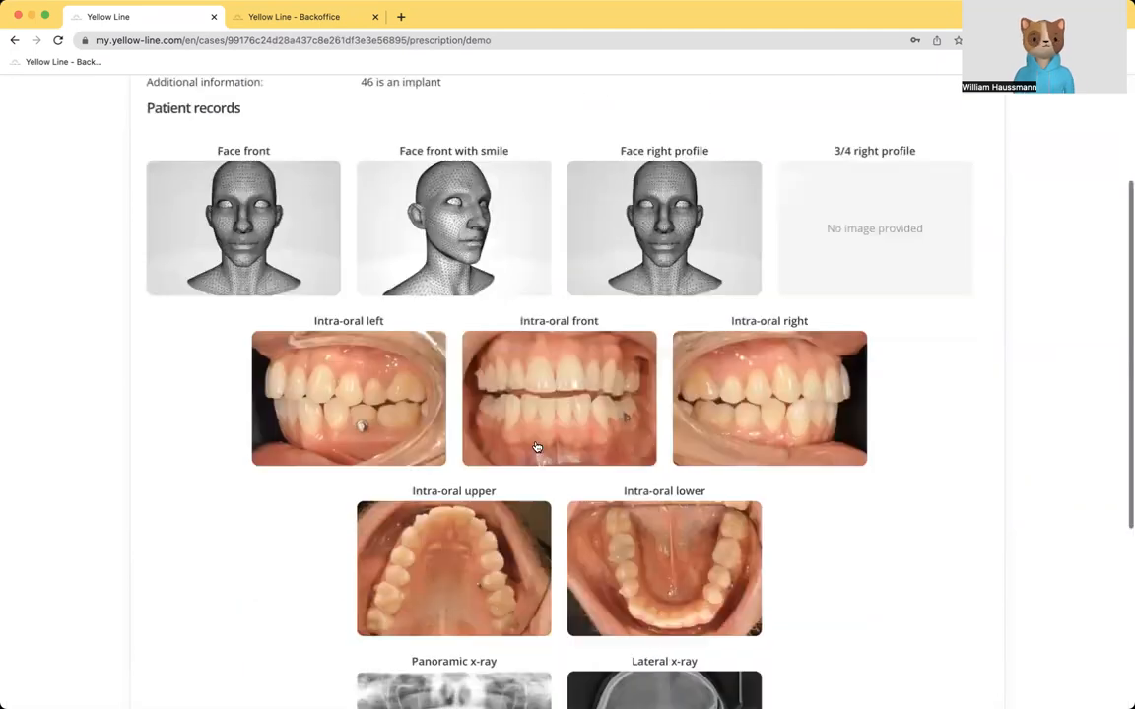
{"action": "scroll", "coordinate": [537, 447], "scroll_direction": "down", "scroll_amount": 5}
{"action": "scroll", "coordinate": [537, 447], "scroll_direction": "up", "scroll_amount": 5}
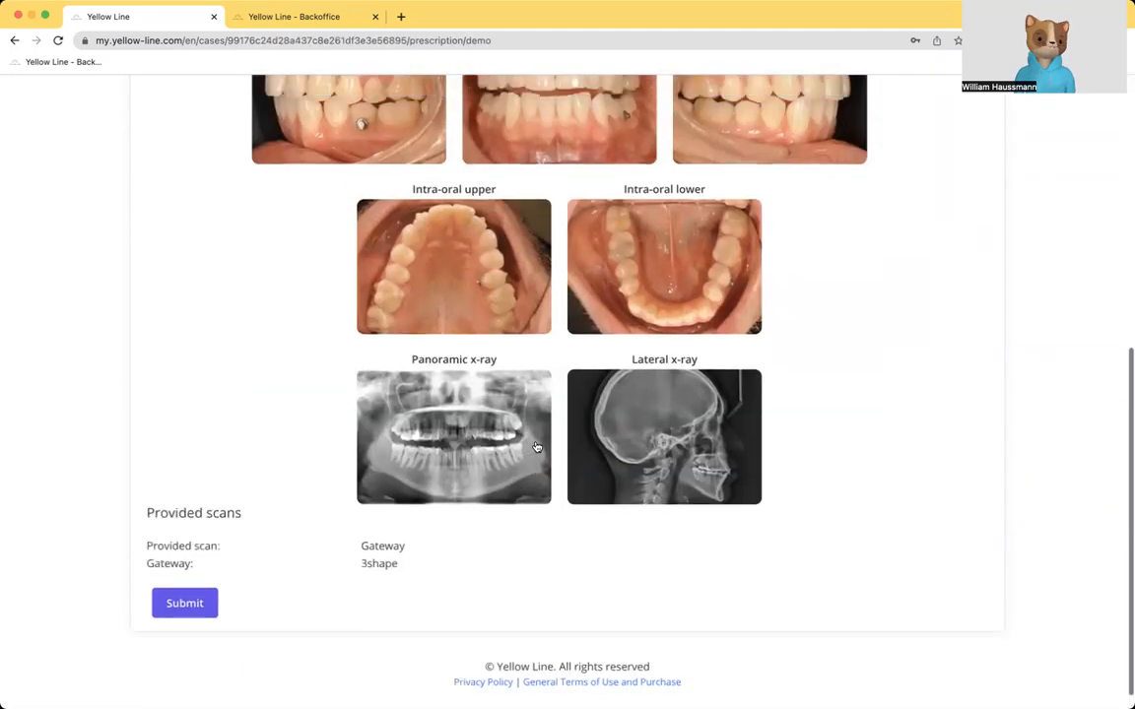
{"action": "scroll", "coordinate": [535, 446], "scroll_direction": "up", "scroll_amount": 3}
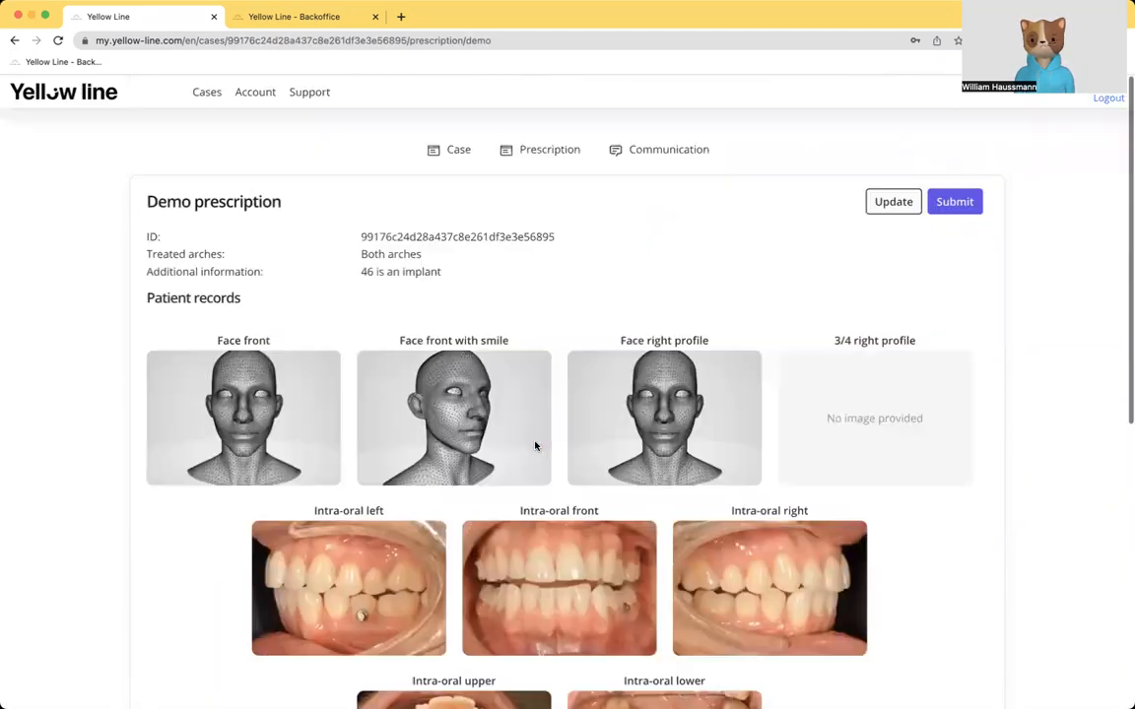
Step: Submit the case with the discount code DEMO and confirm the payment from the account balance
{"action": "left_click", "coordinate": [955, 203]}
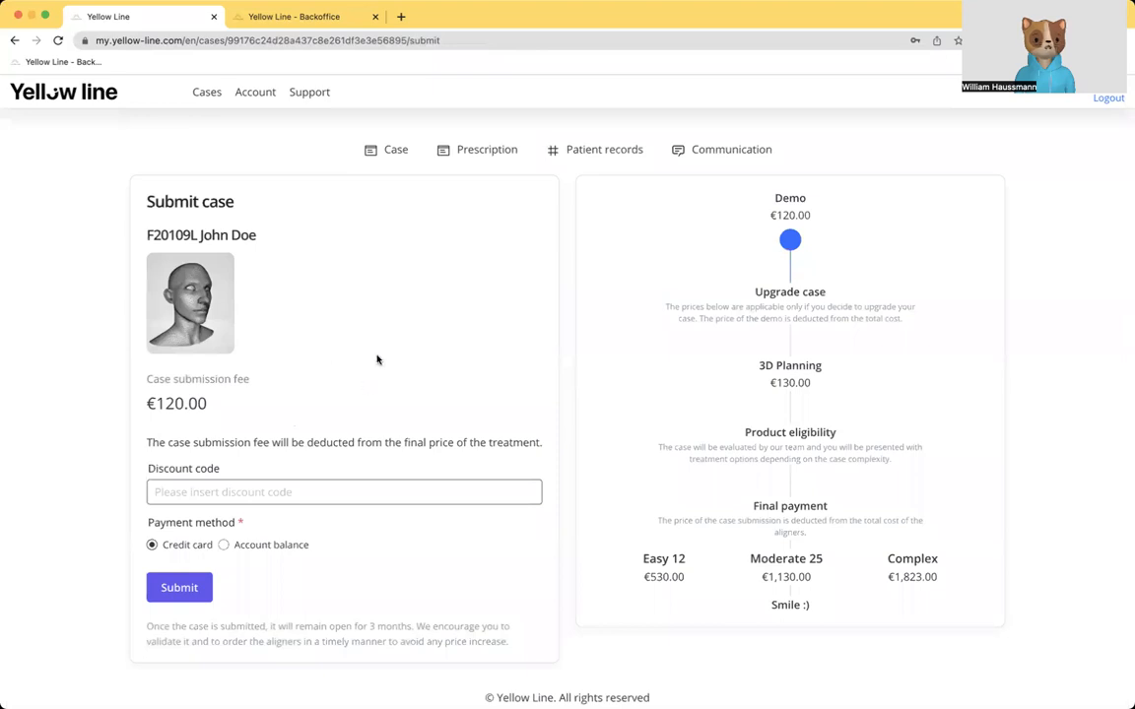
{"action": "scroll", "coordinate": [376, 361], "scroll_direction": "down", "scroll_amount": 1}
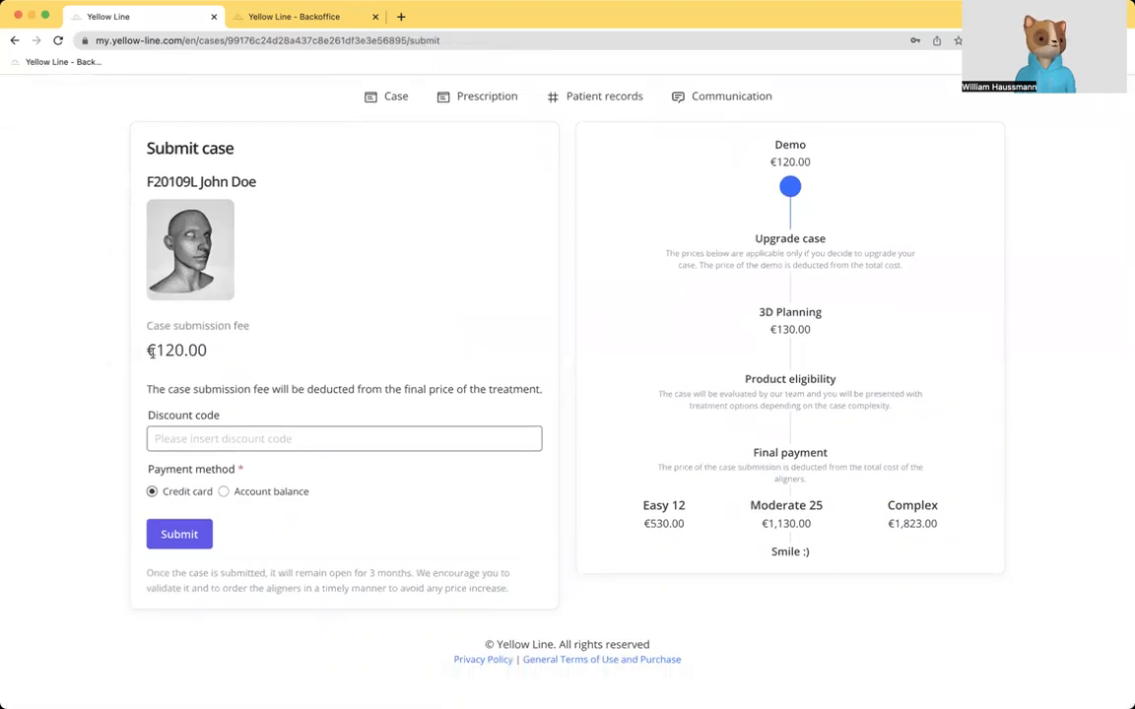
{"action": "left_click", "coordinate": [201, 440]}
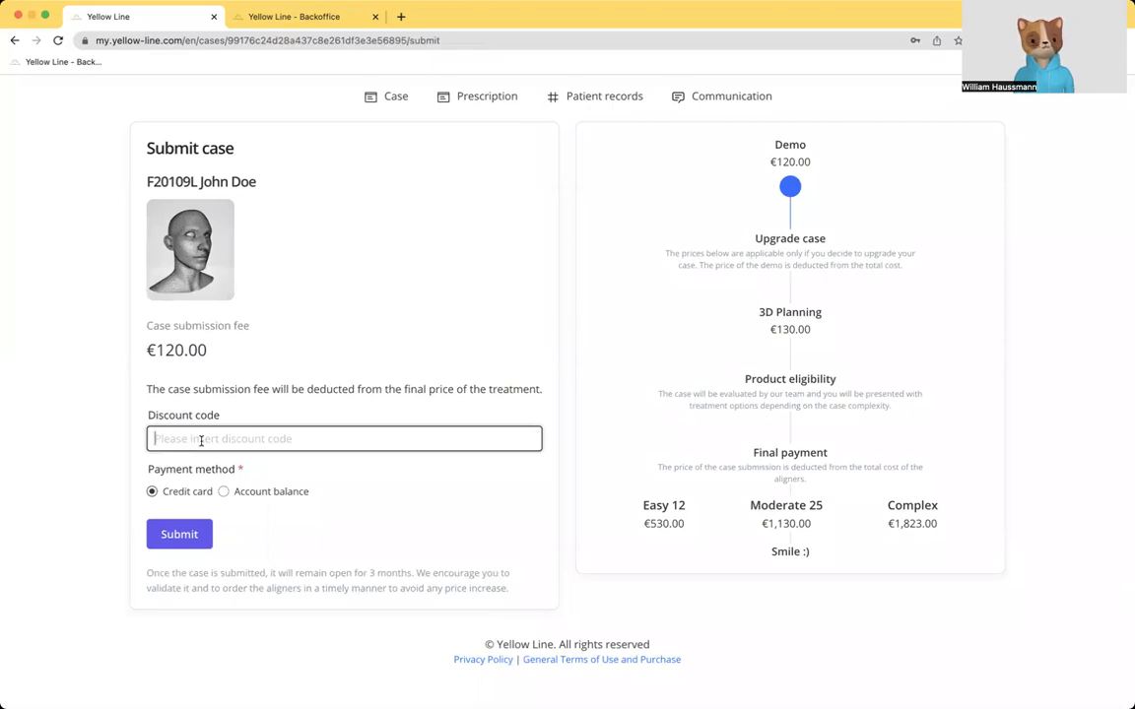
{"action": "type", "text": "DEMO"}
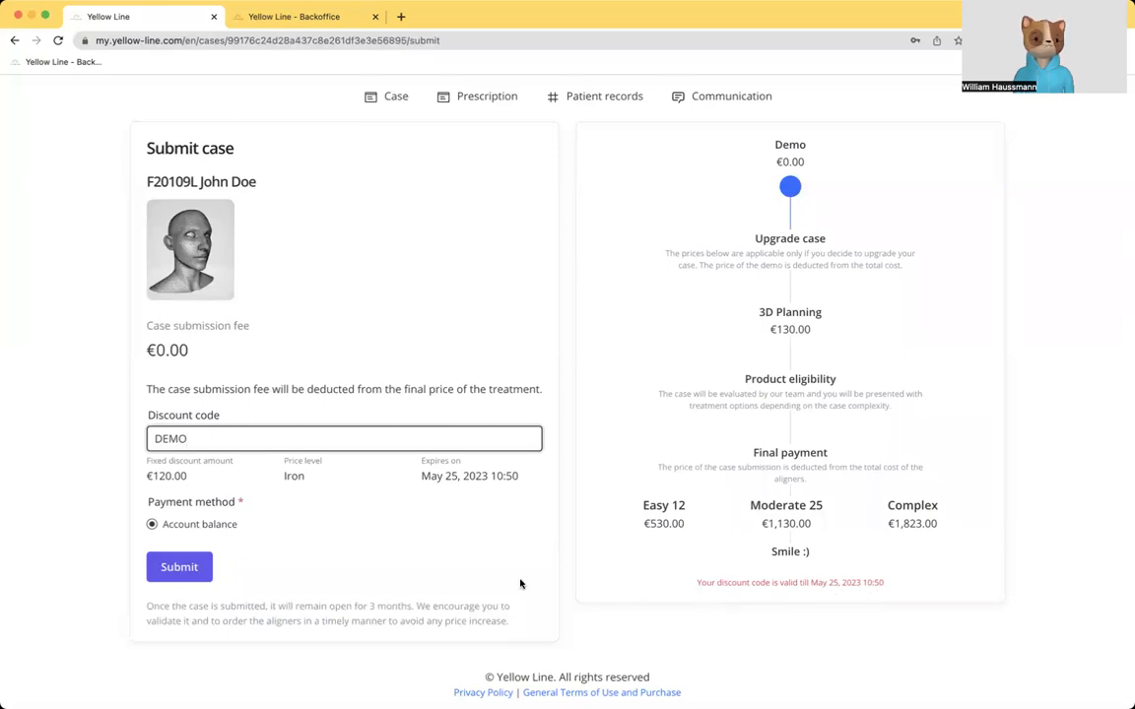
{"action": "left_click", "coordinate": [190, 563]}
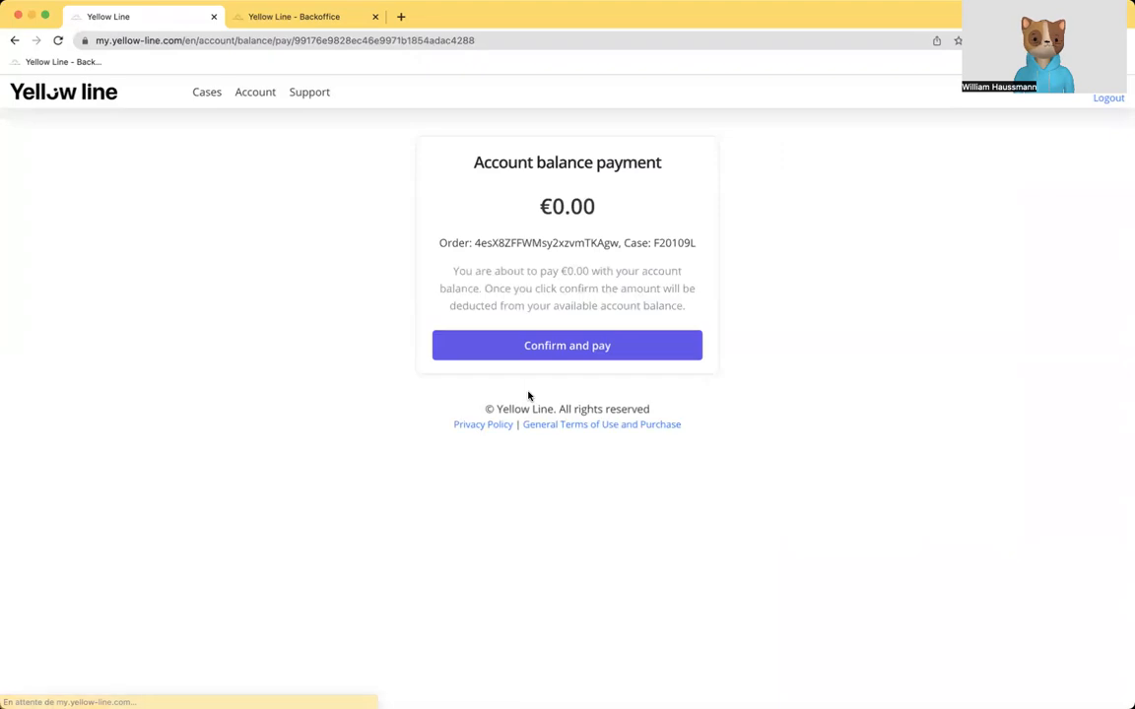
{"action": "left_click", "coordinate": [568, 346]}
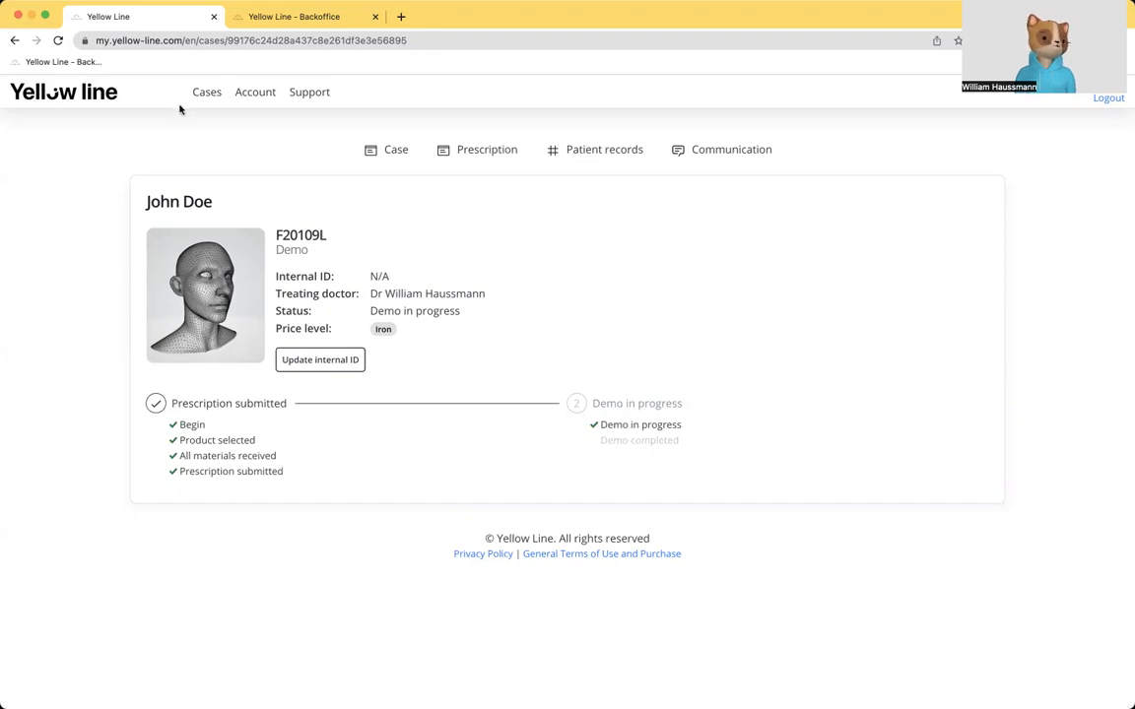
Step: Filter the case list to cases requiring action and open the 3D planning review of the case awaiting validation
{"action": "left_click", "coordinate": [208, 94]}
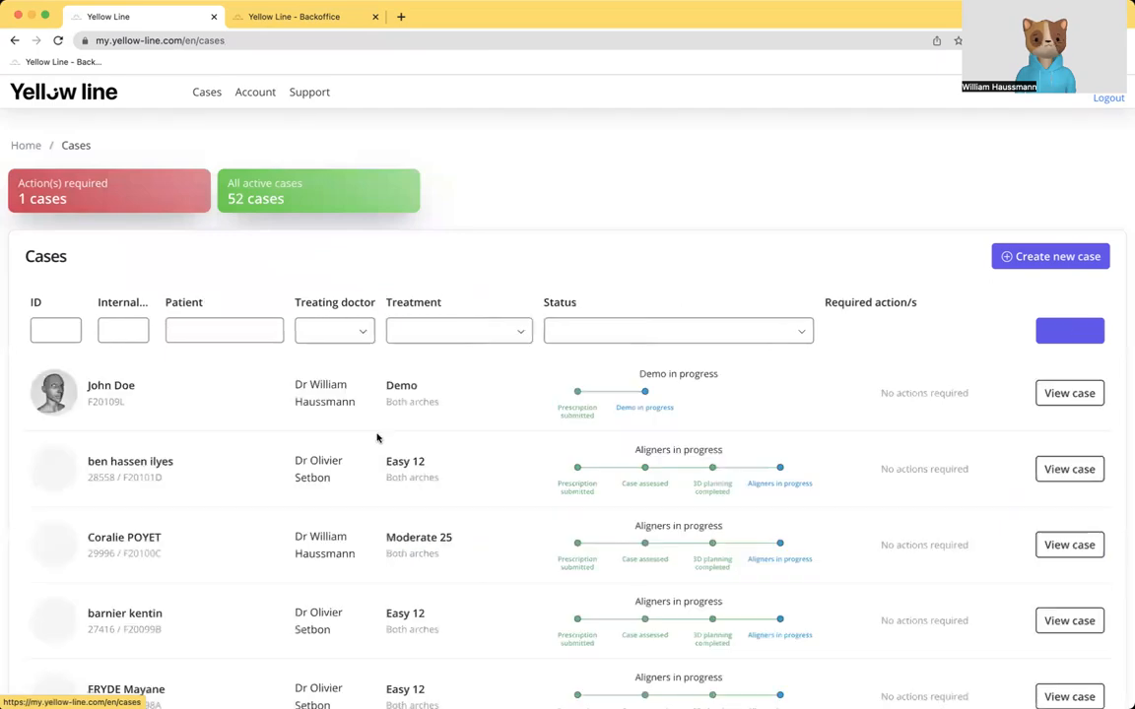
{"action": "left_click", "coordinate": [167, 202]}
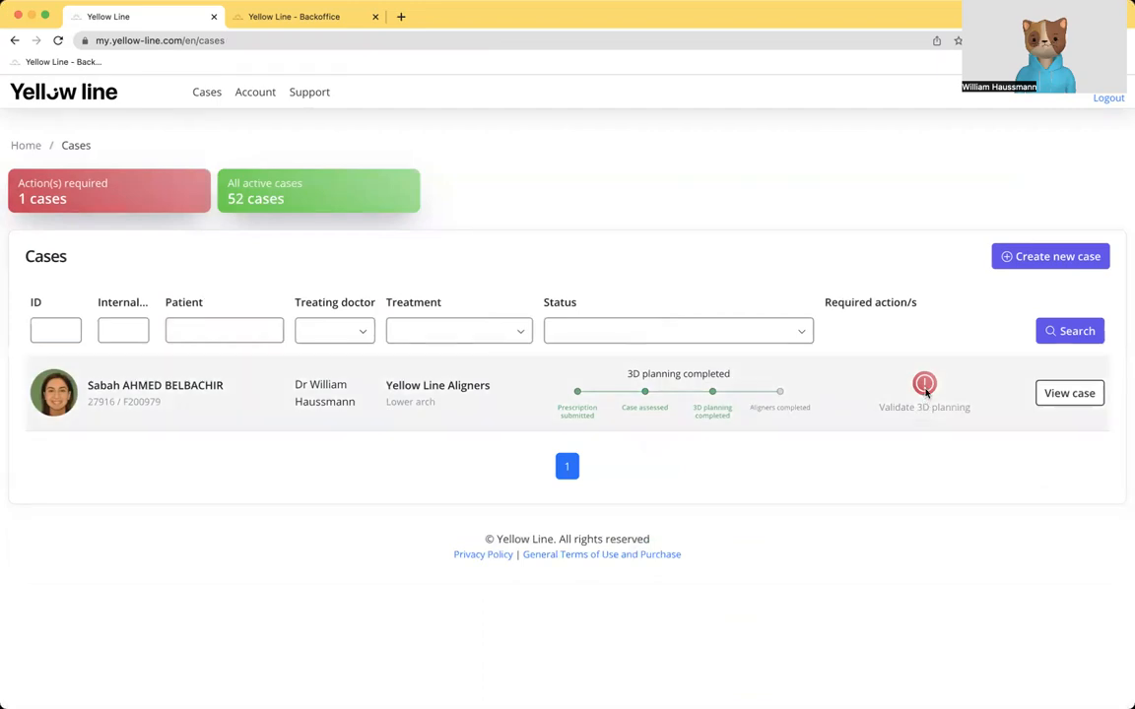
{"action": "double_click", "coordinate": [897, 407]}
{"action": "left_click", "coordinate": [884, 427]}
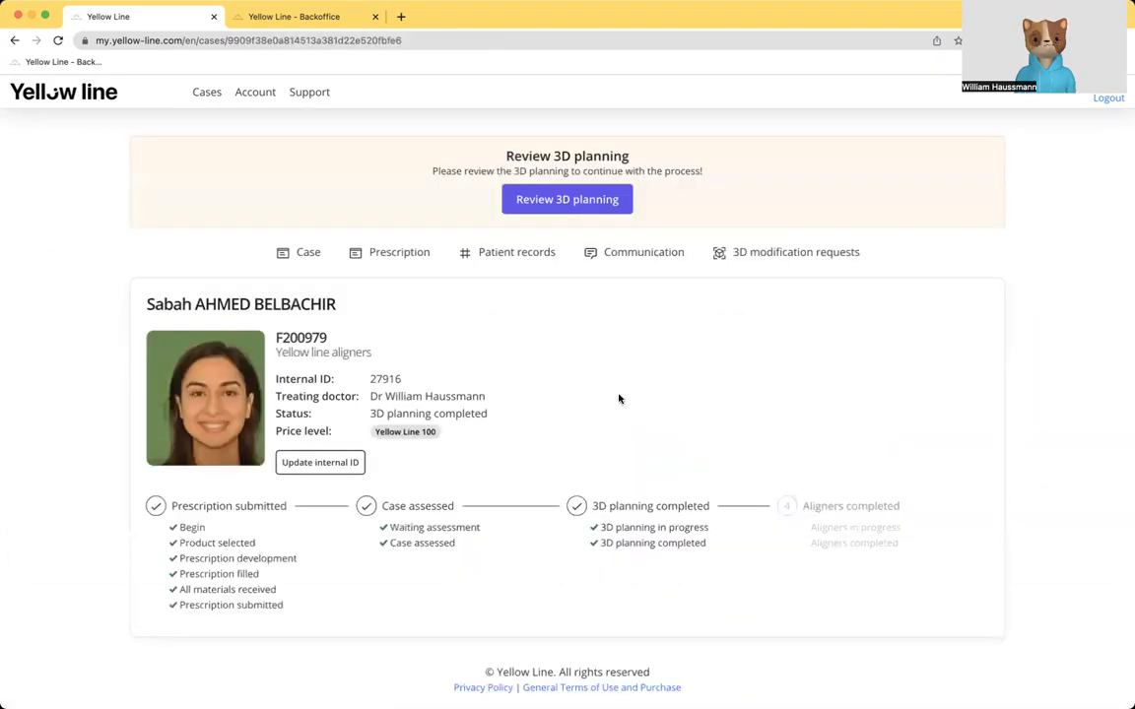
{"action": "left_click", "coordinate": [564, 202]}
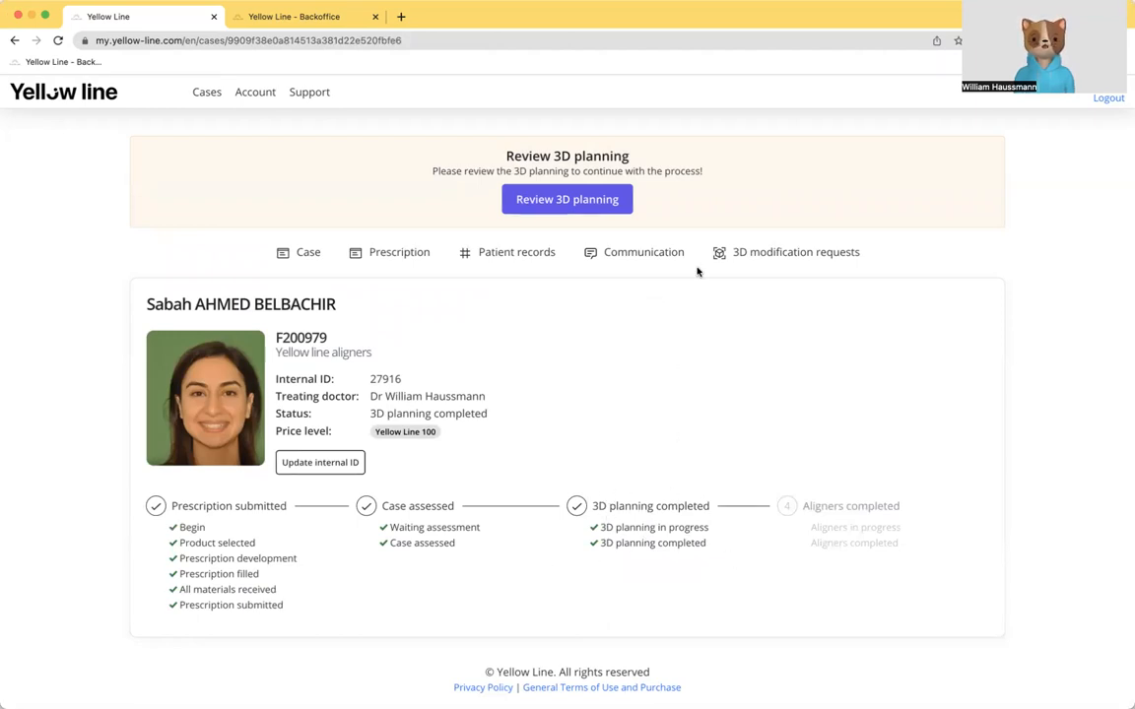
{"action": "left_click", "coordinate": [566, 200]}
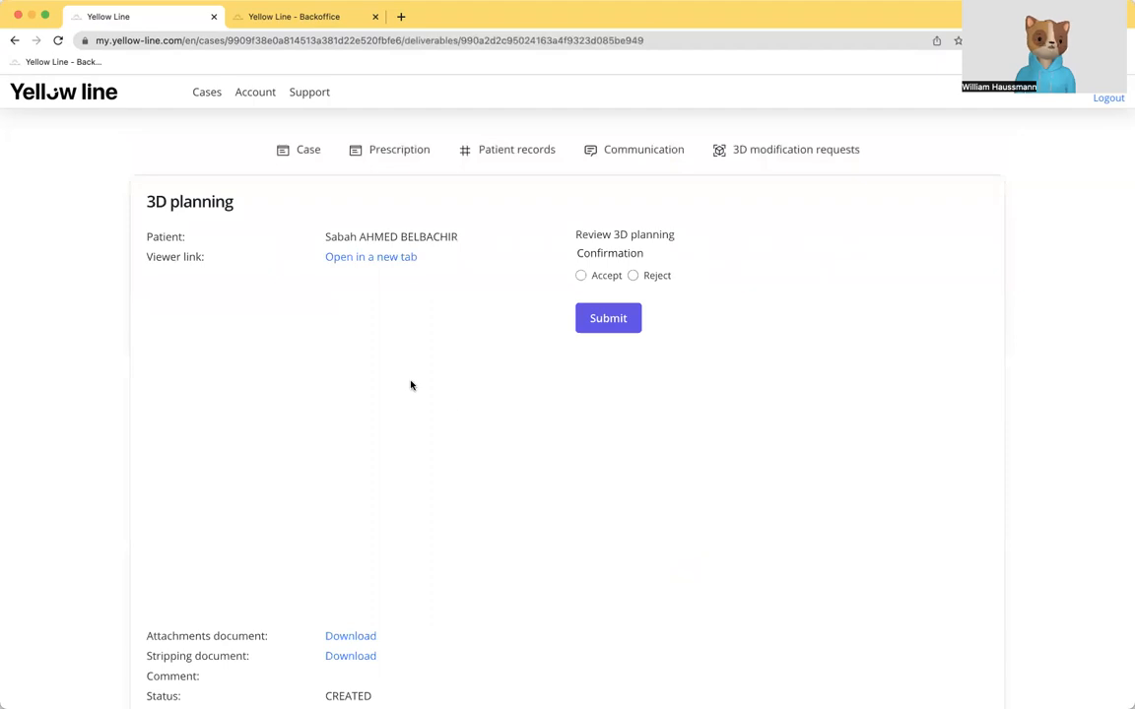
Step: Try rejecting the 3D planning to open the modification request form, and leave it for the case list
{"action": "left_click", "coordinate": [581, 277]}
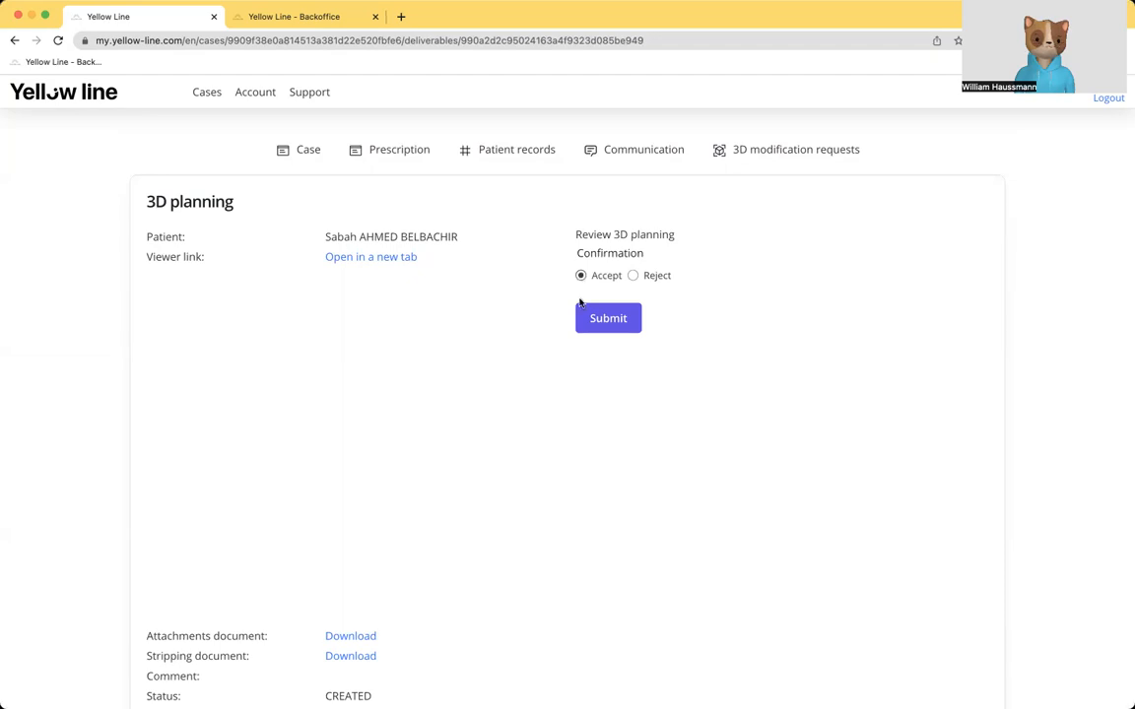
{"action": "left_click", "coordinate": [633, 277]}
{"action": "left_click", "coordinate": [613, 321]}
{"action": "left_click", "coordinate": [277, 374]}
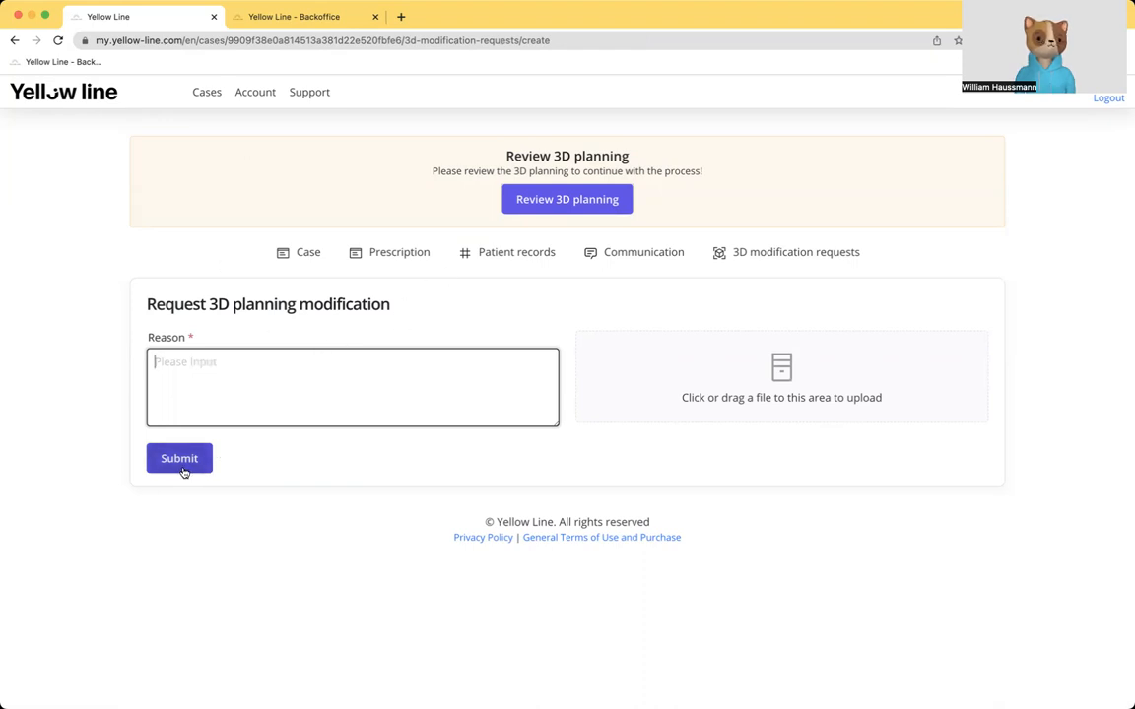
{"action": "left_click", "coordinate": [15, 40]}
{"action": "left_click", "coordinate": [208, 92]}
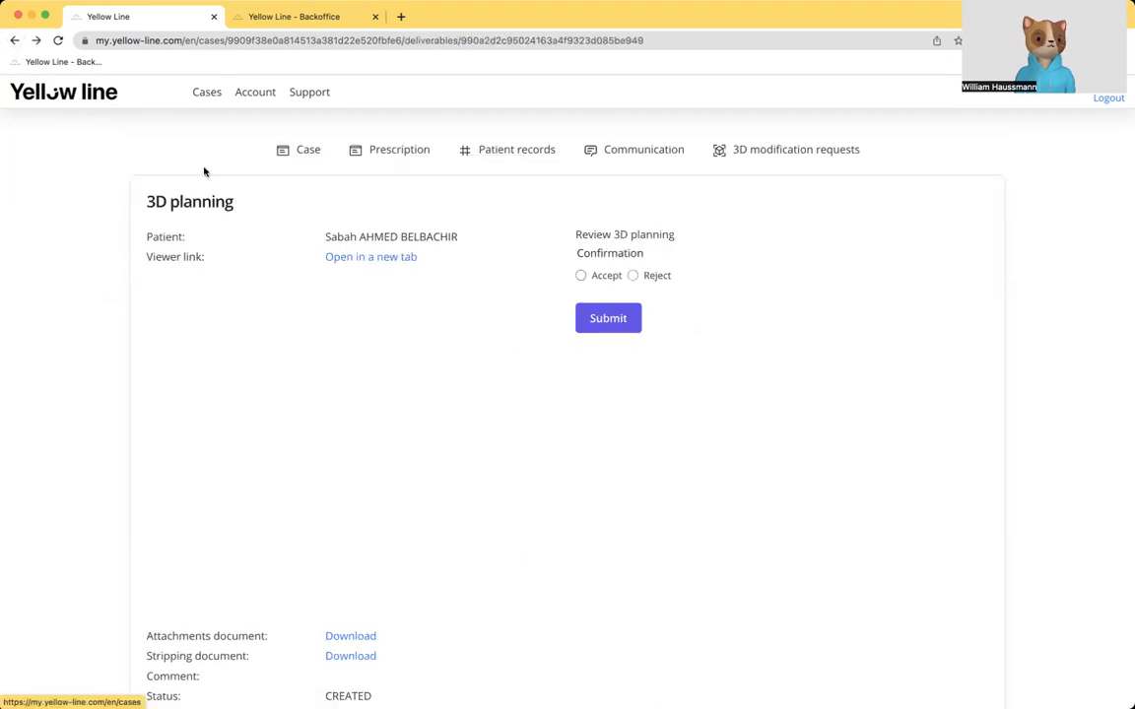